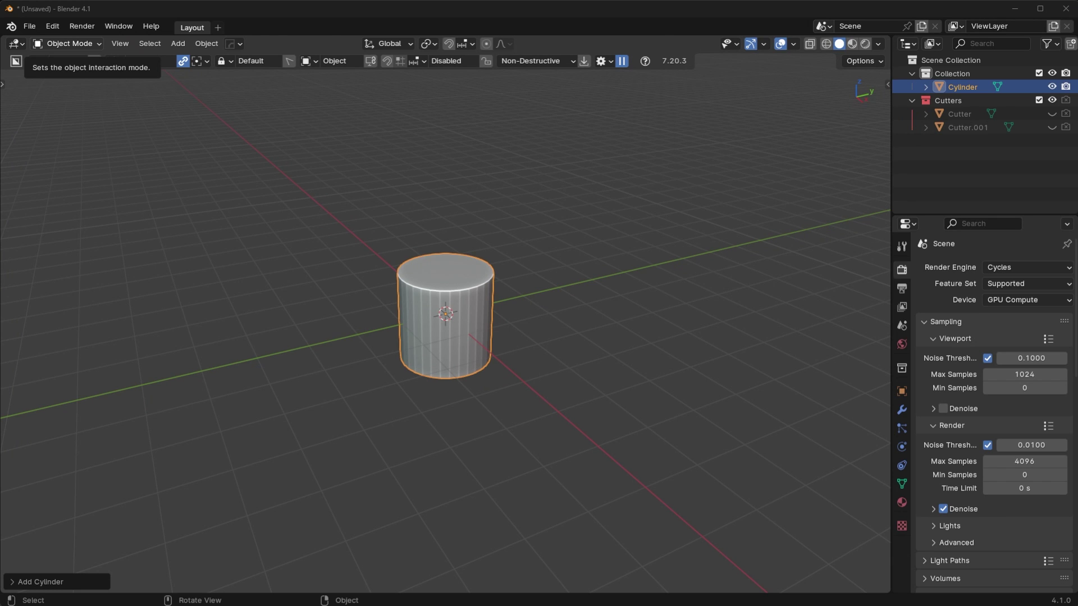
Set the newly added cylinder's vertex count to 64
key("alt+w")
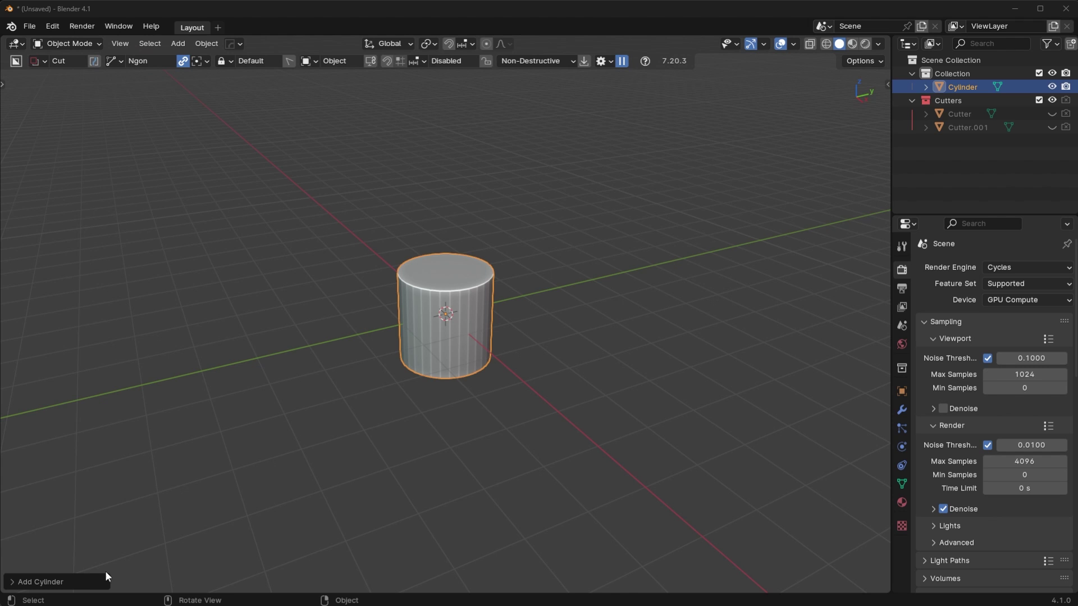
left_click(40, 582)
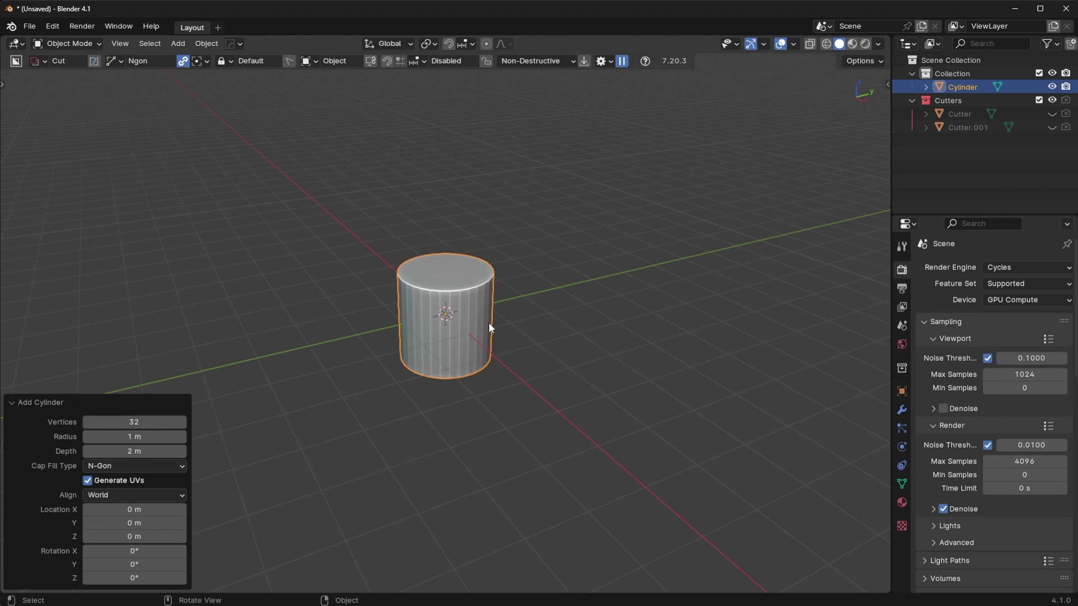
scroll(388, 405, "up", 4)
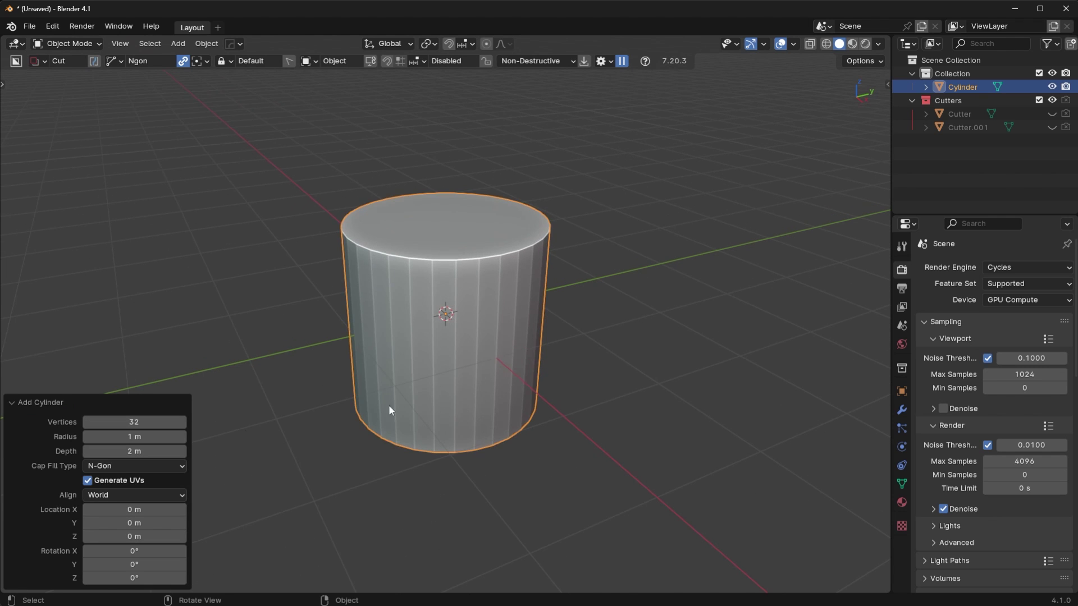
mouse_move(151, 422)
left_mouse_down()
mouse_move(182, 422)
mouse_move(112, 422)
mouse_move(970, 423)
mouse_move(125, 421)
mouse_move(135, 423)
left_mouse_up()
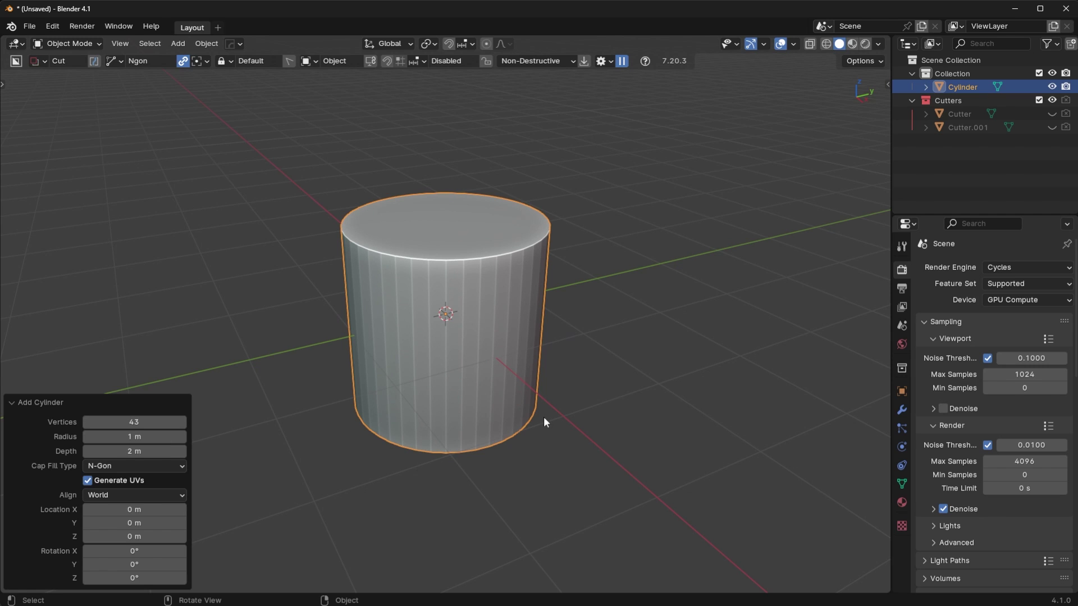
left_click(156, 422)
type("64")
key("Return")
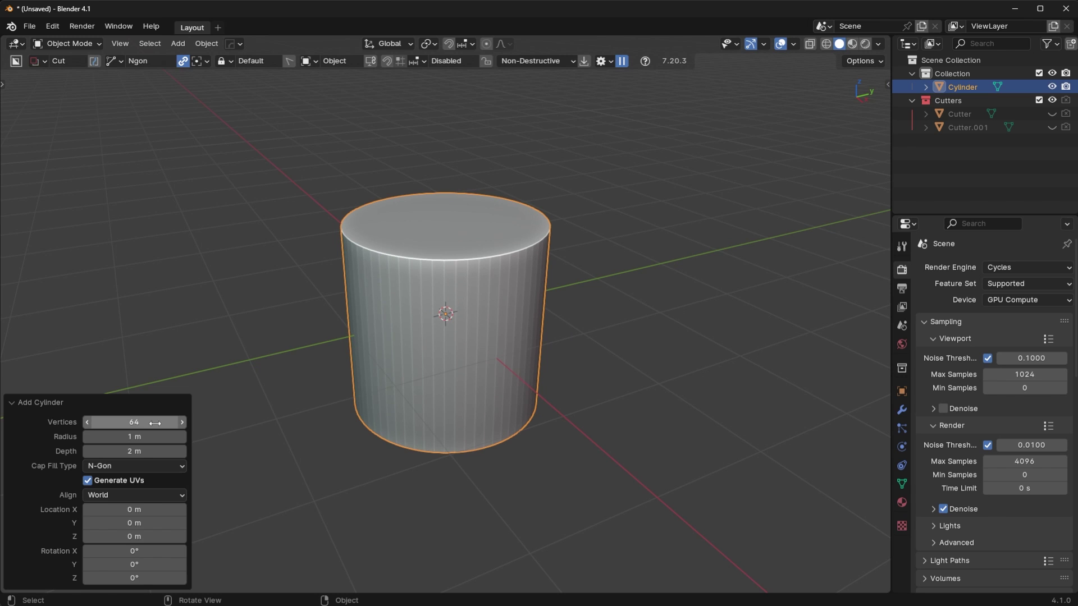
Reduce the cylinder to 32 vertices for comparison and return it to 64
left_click(155, 422)
type("32")
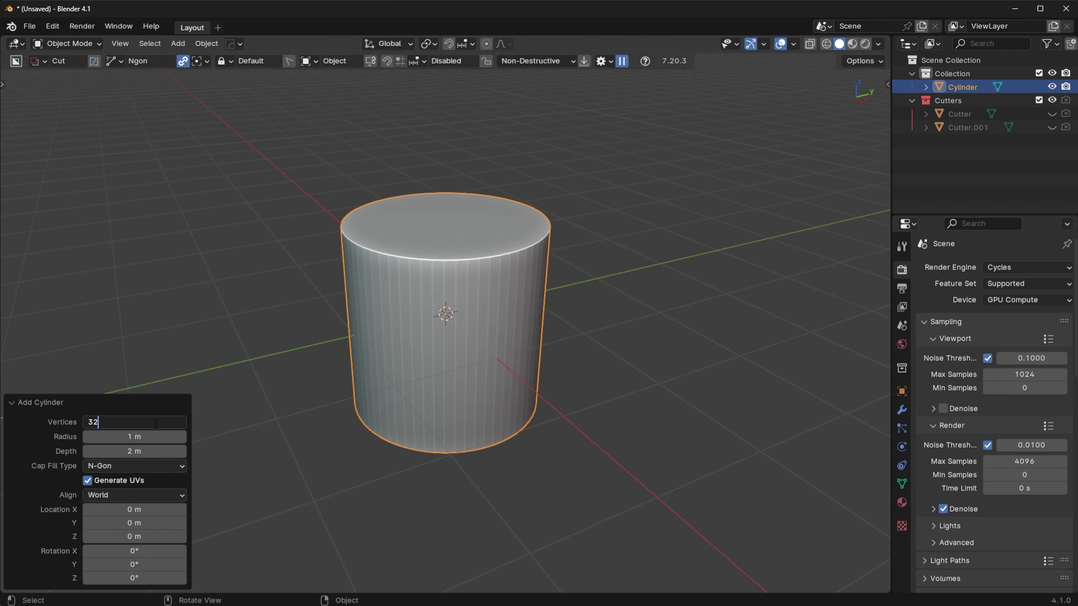
key("Return")
left_click(165, 418)
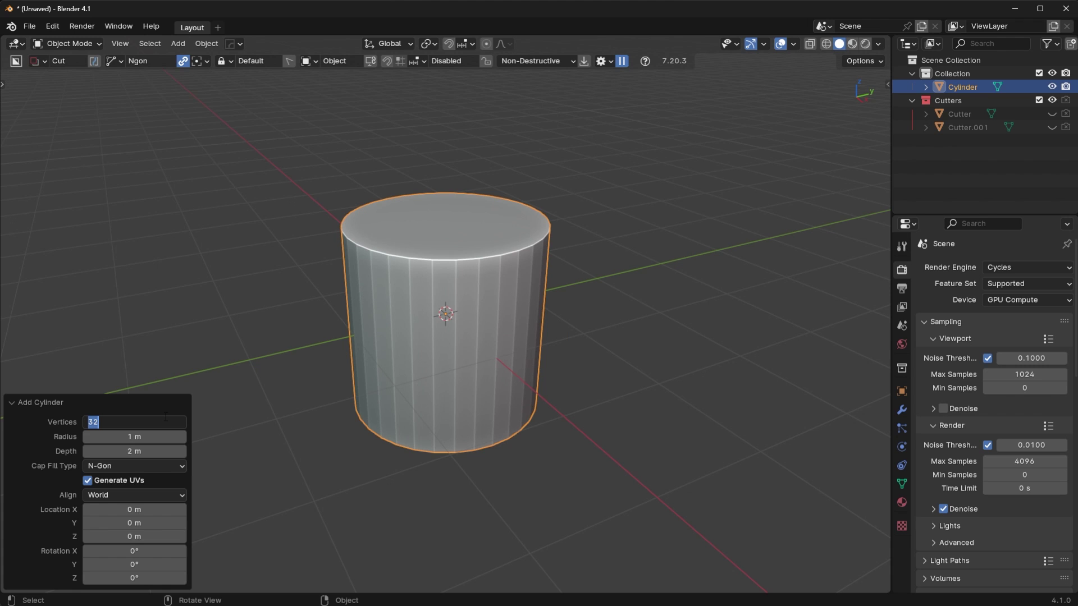
type("64")
key("Return")
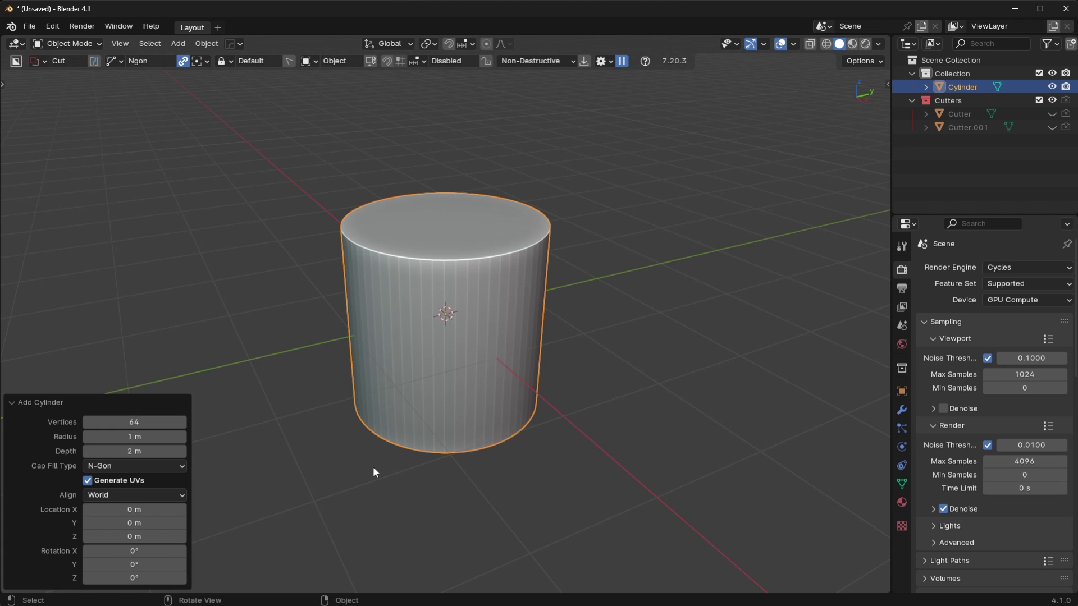
Raise the cylinder's vertex count to 335 and compare how round the top rim looks up close
middle_click_drag(393, 443, 313, 389)
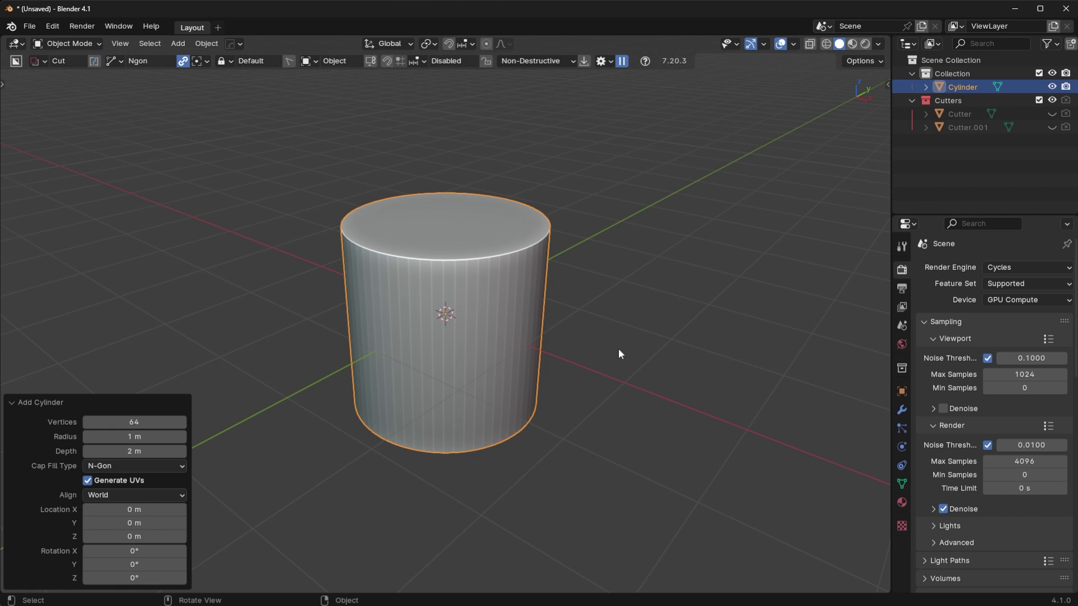
scroll(567, 270, "up", 5)
middle_click_drag(379, 197, 418, 275)
scroll(460, 382, "up", 3)
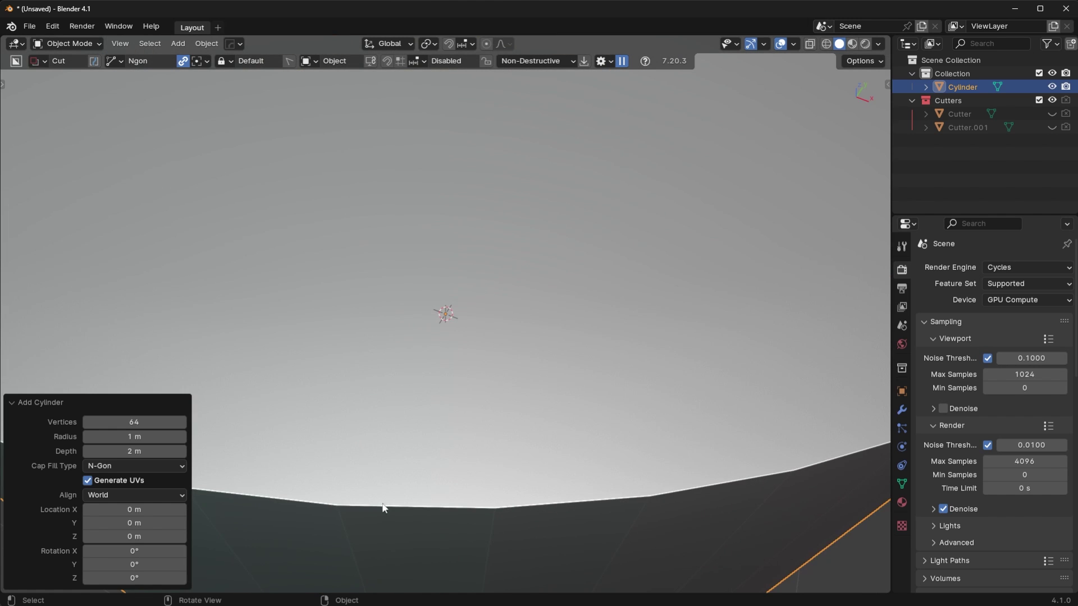
scroll(574, 431, "down", 5)
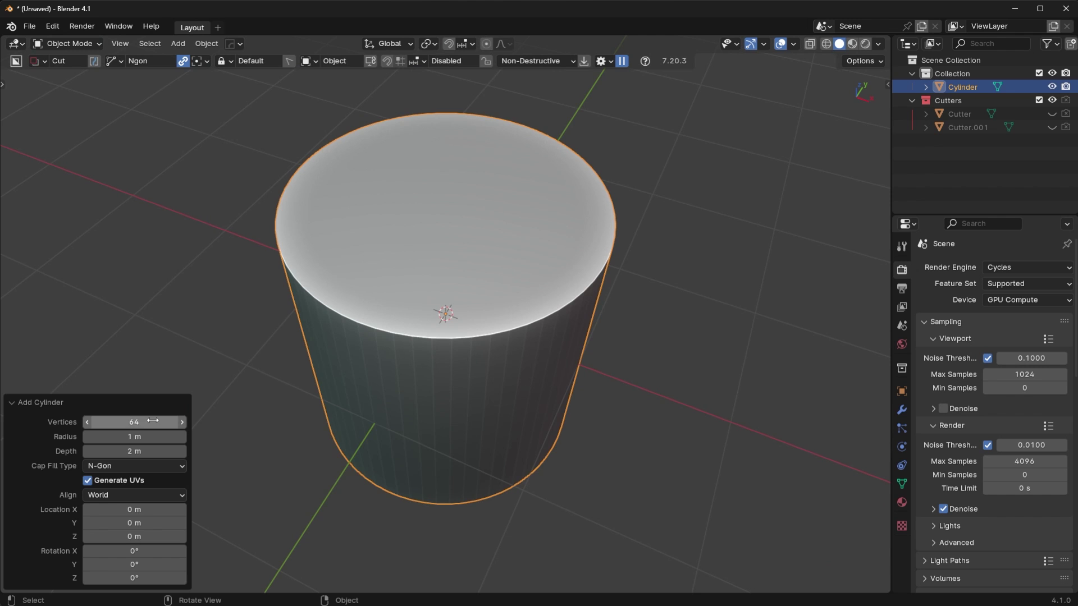
left_click_drag(138, 423, 318, 410)
scroll(361, 415, "up", 8)
scroll(486, 512, "down", 3)
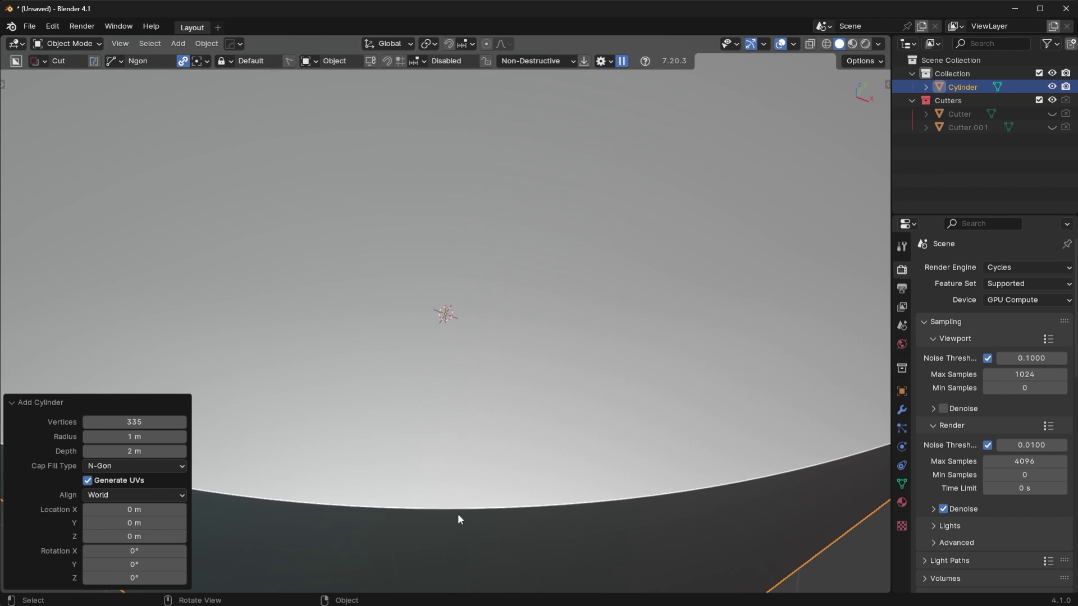
Return the cylinder's vertex count to 64
left_click(155, 425)
type("64")
key("Return")
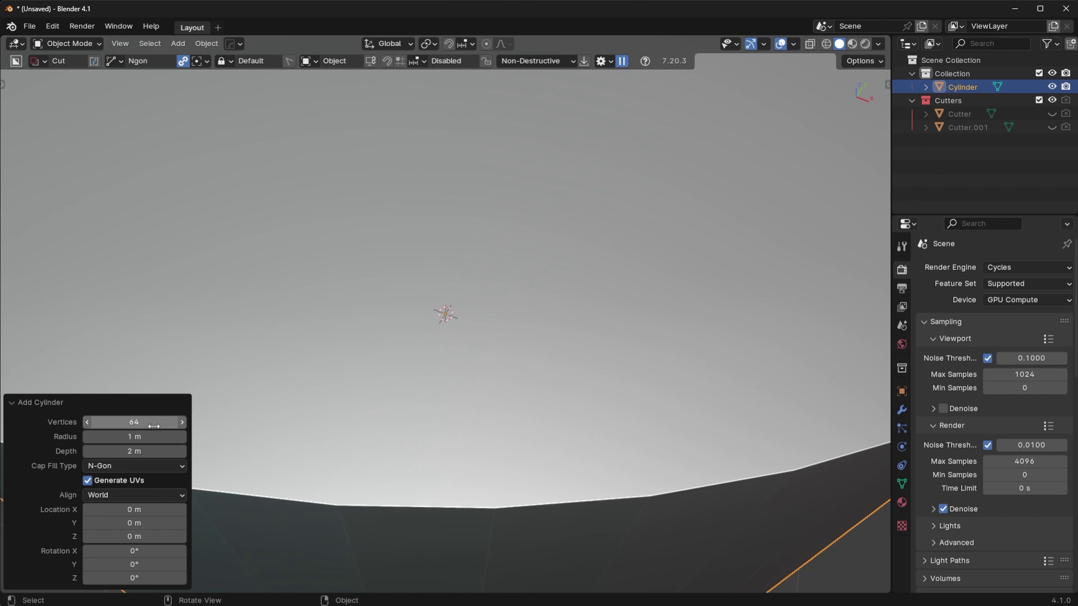
scroll(482, 296, "down", 8)
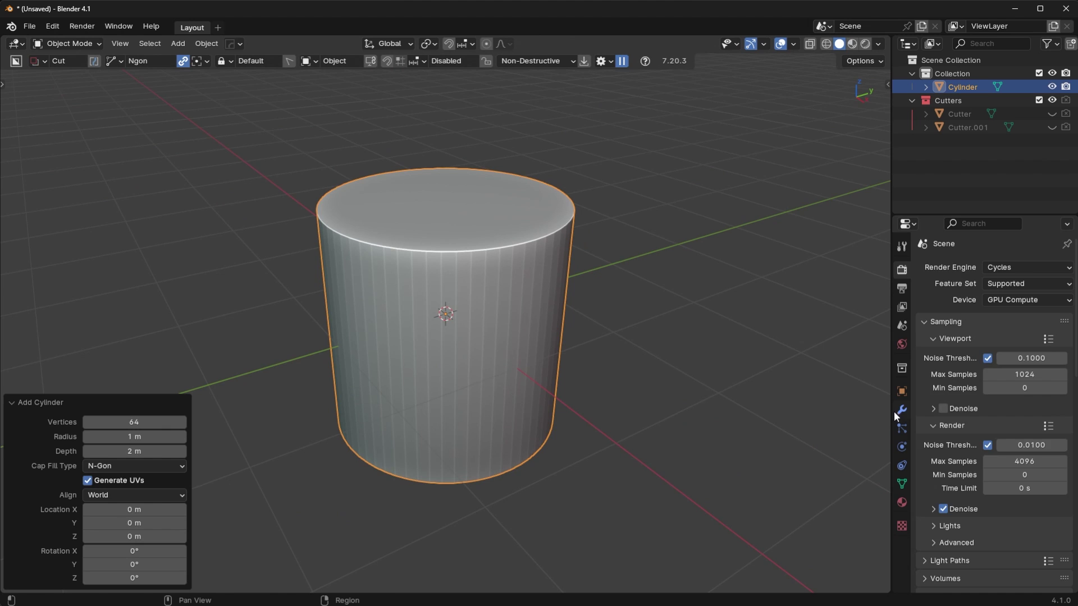
Shade the 64-vertex cylinder smooth by angle at 30°, keeping sharp edges, and inspect its surface
left_click(902, 410)
middle_click_drag(710, 370, 601, 251)
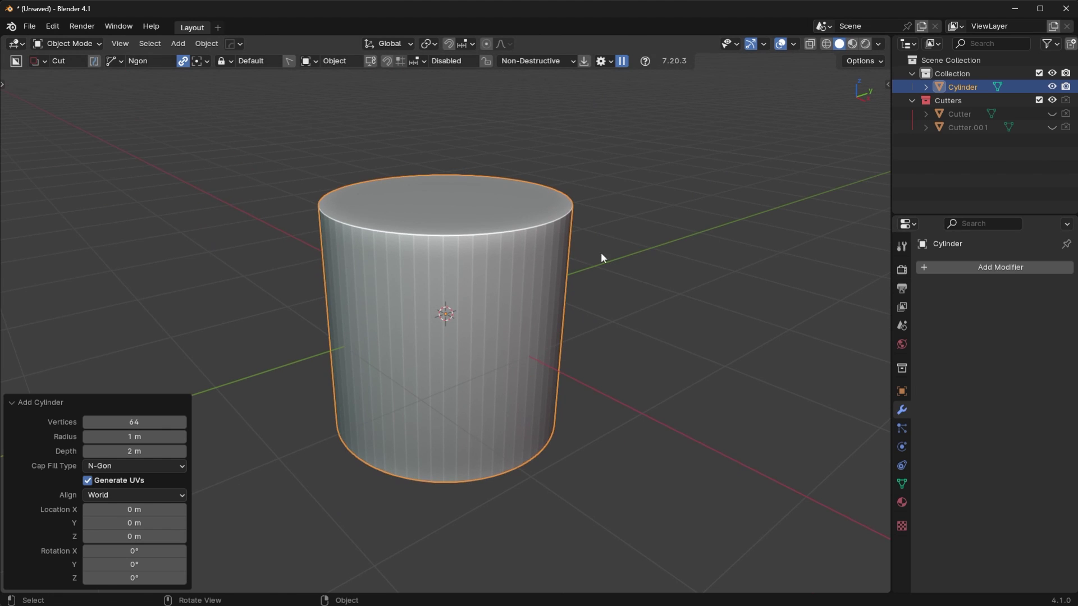
right_click(631, 234)
left_click(631, 246)
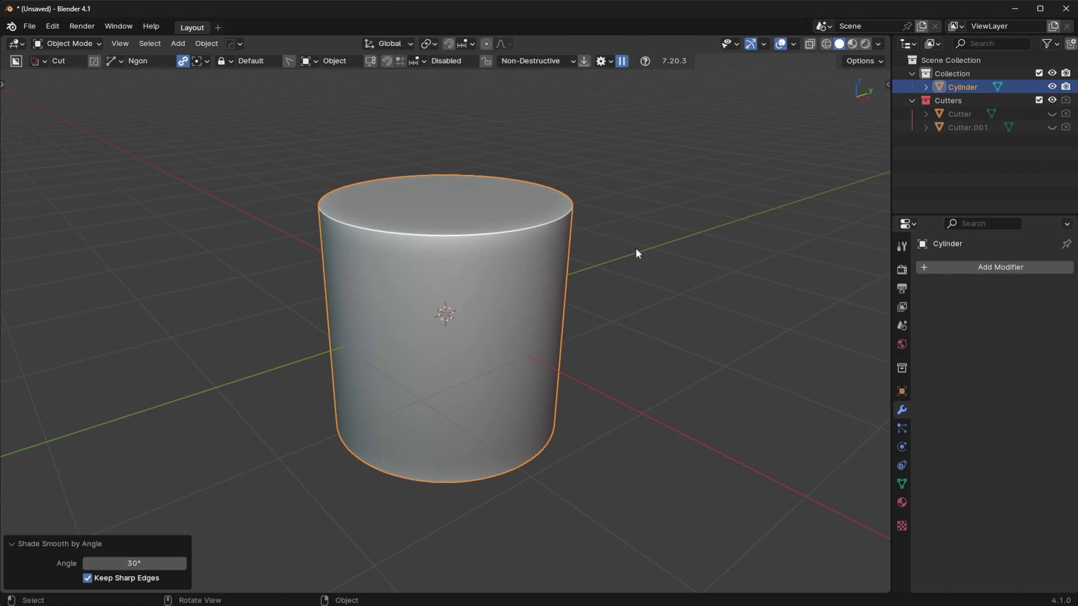
middle_click_drag(638, 252, 620, 356)
key("Tab")
key("Tab")
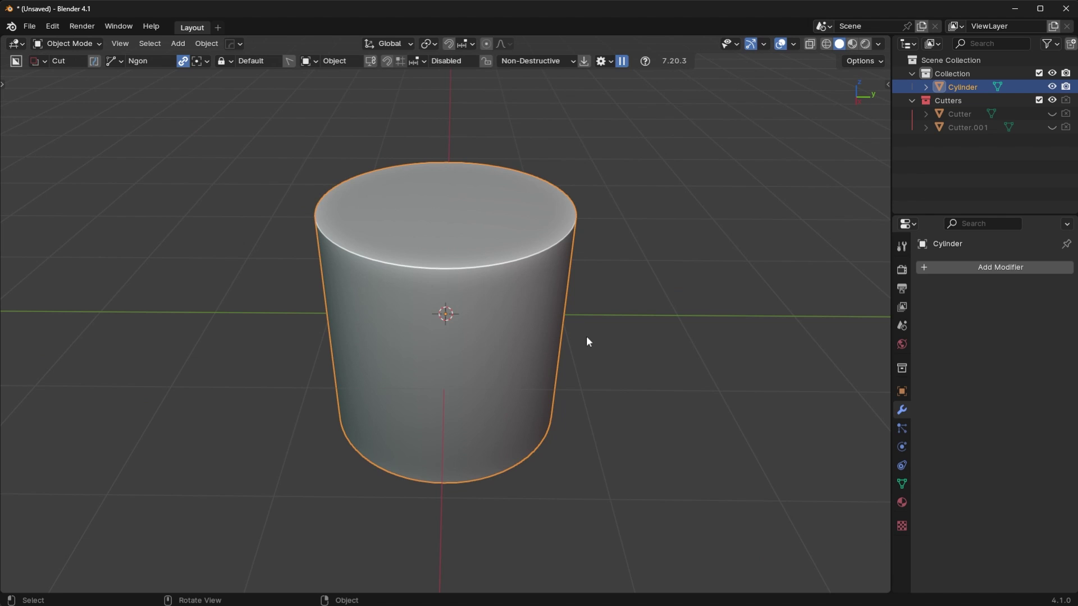
middle_click_drag(394, 372, 571, 308)
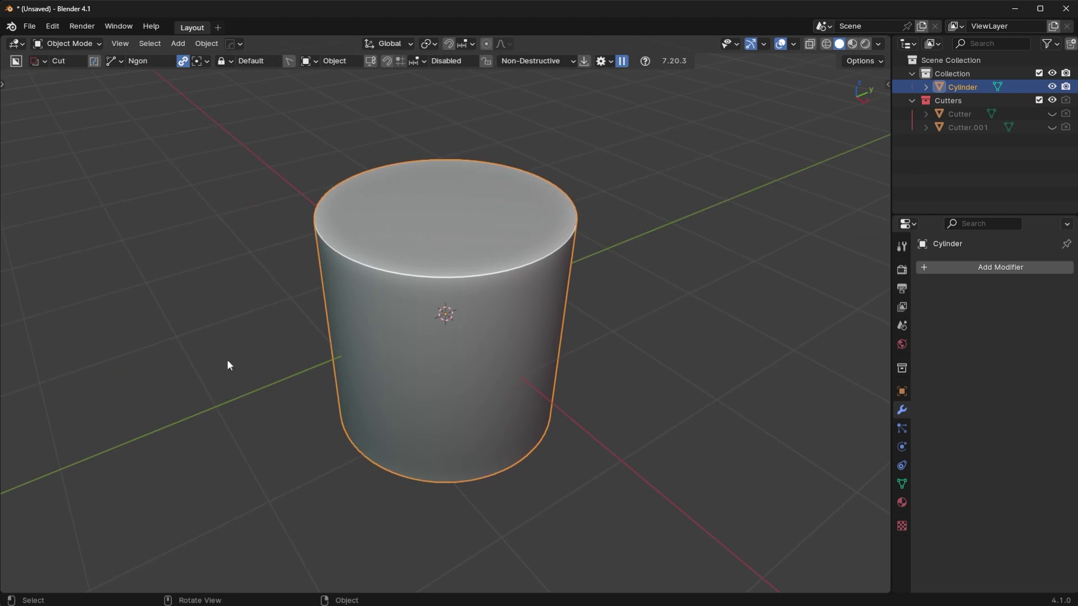
Try a single-segment bevel around the edges of the cylinder's top face
key("Tab")
left_click(575, 292)
left_click(537, 244)
key("ctrl+b")
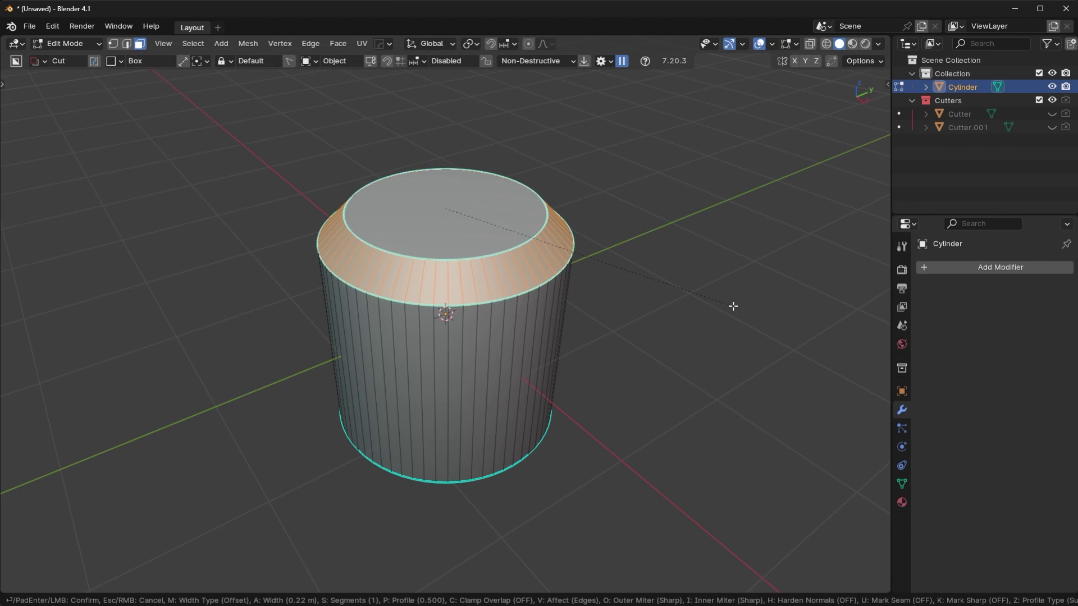
left_click(756, 316)
key("Tab")
mouse_move(776, 352)
middle_mouse_down()
mouse_move(583, 279)
mouse_move(587, 324)
middle_mouse_up()
Undo the bevel on the cylinder's top face and return to Object Mode
key("Tab")
key("ctrl+z")
key("Tab")
scroll(601, 236, "down", 4)
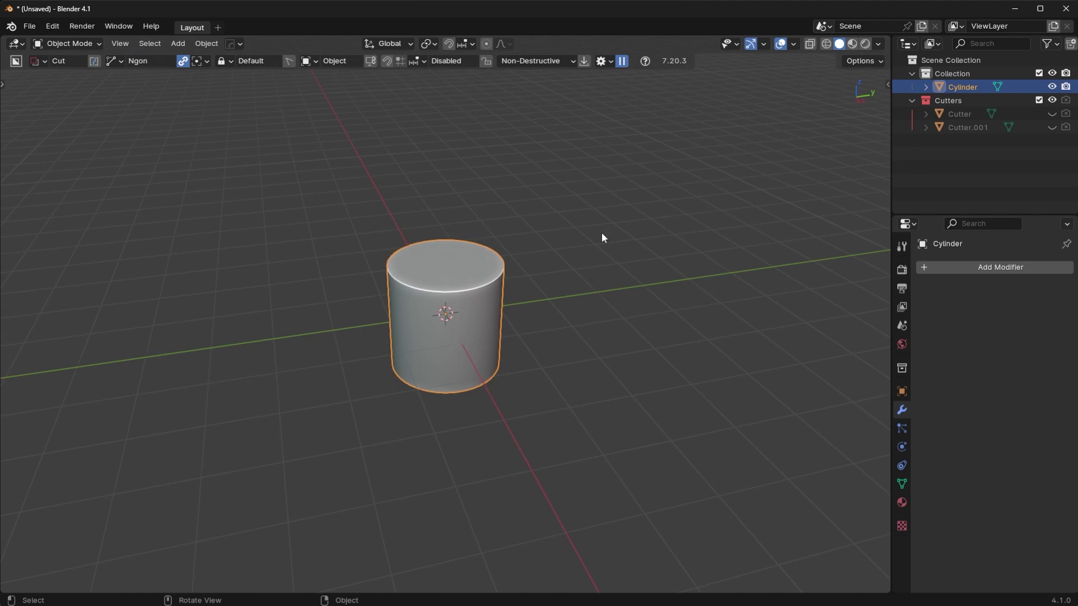
Delete the smoothed cylinder and add a new one with 16 vertices
middle_click_drag(601, 236, 561, 246)
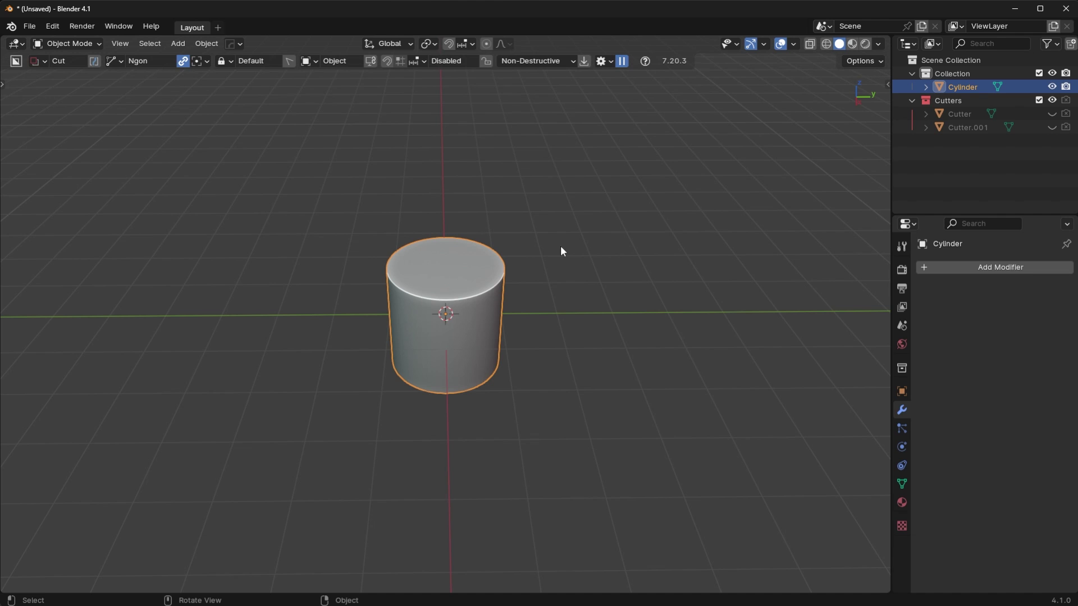
middle_click_drag(563, 251, 597, 281)
key("Delete")
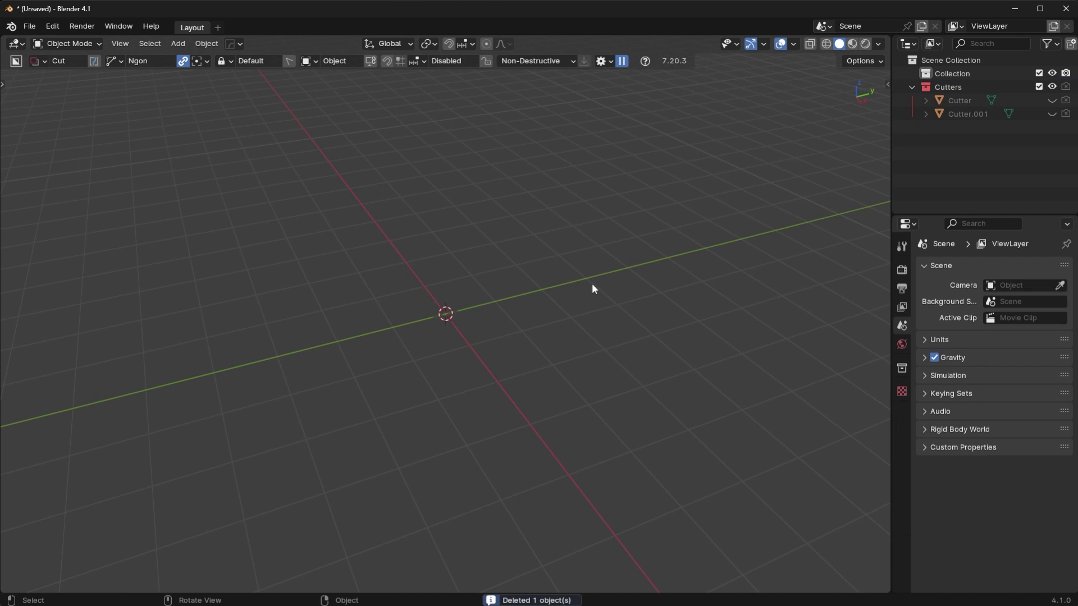
key("shift+a")
left_click(706, 365)
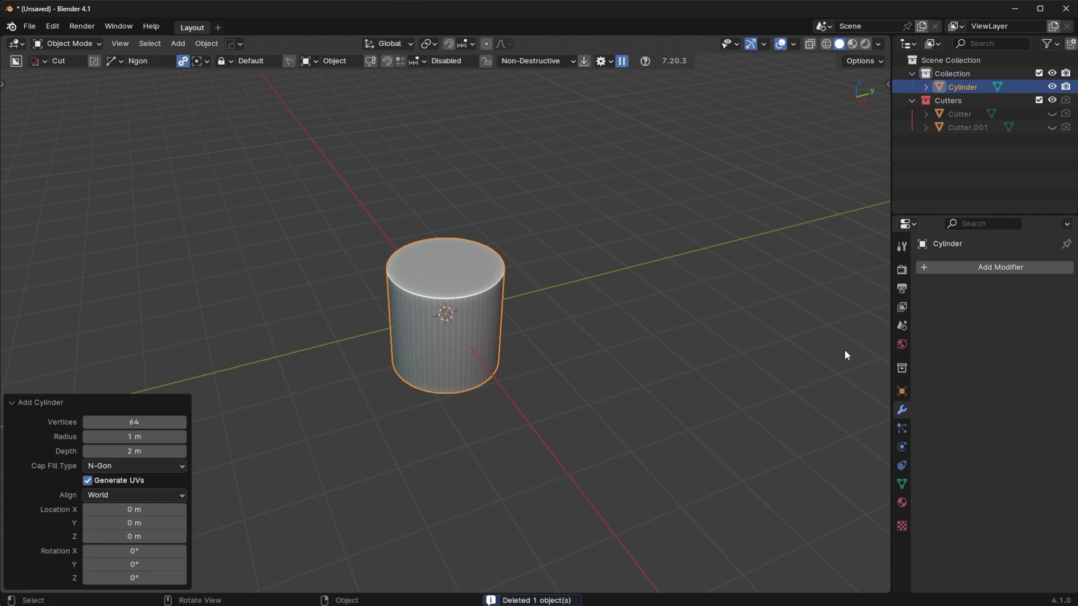
left_click(158, 422)
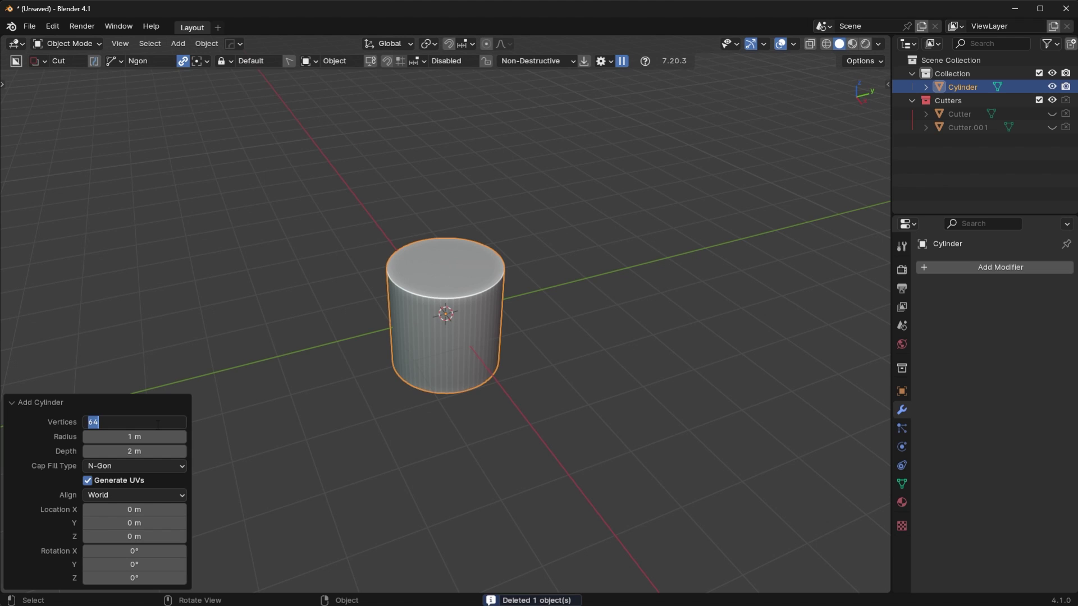
type("16")
key("Return")
Shade the 16-vertex cylinder smooth by angle at 30° with sharp edges kept, and inspect its sides and rim
scroll(429, 292, "up", 6)
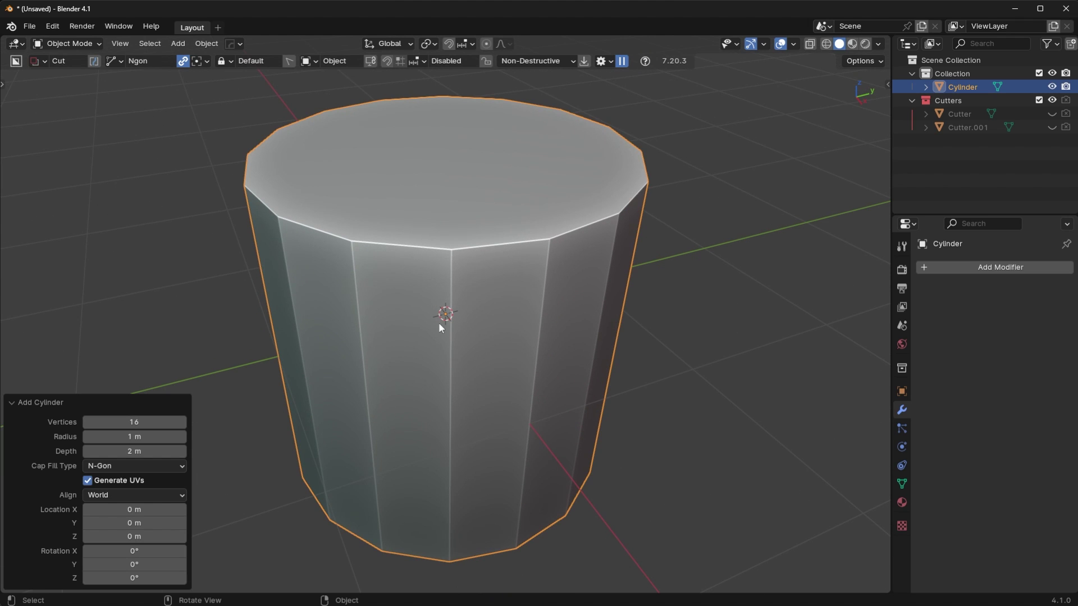
right_click(534, 237)
left_click(535, 237)
scroll(573, 353, "down", 4)
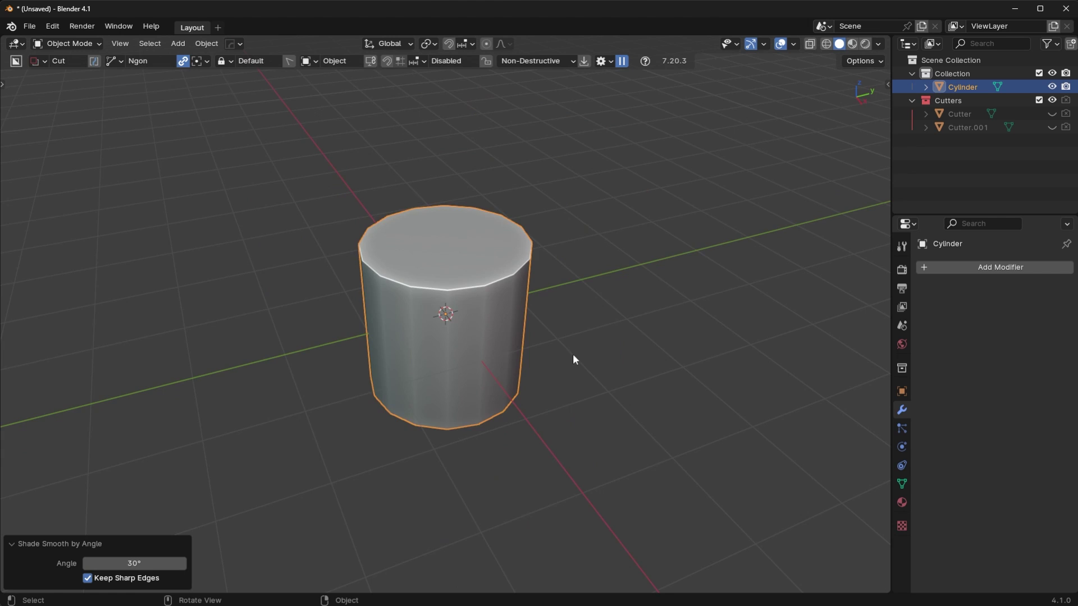
mouse_move(573, 354)
middle_mouse_down()
mouse_move(488, 301)
mouse_move(578, 350)
middle_mouse_up()
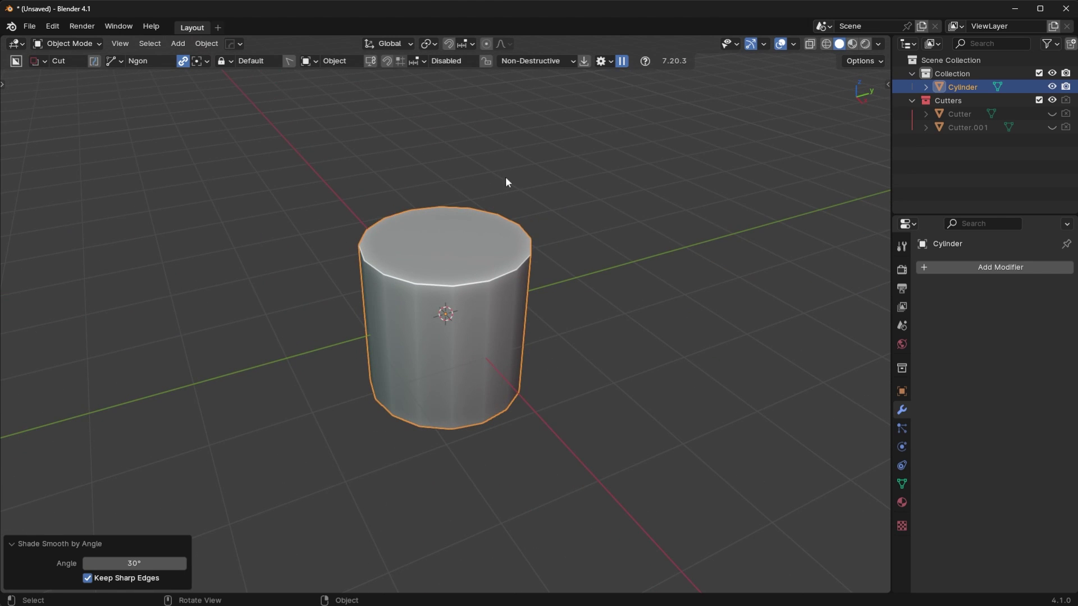
scroll(462, 283, "up", 4)
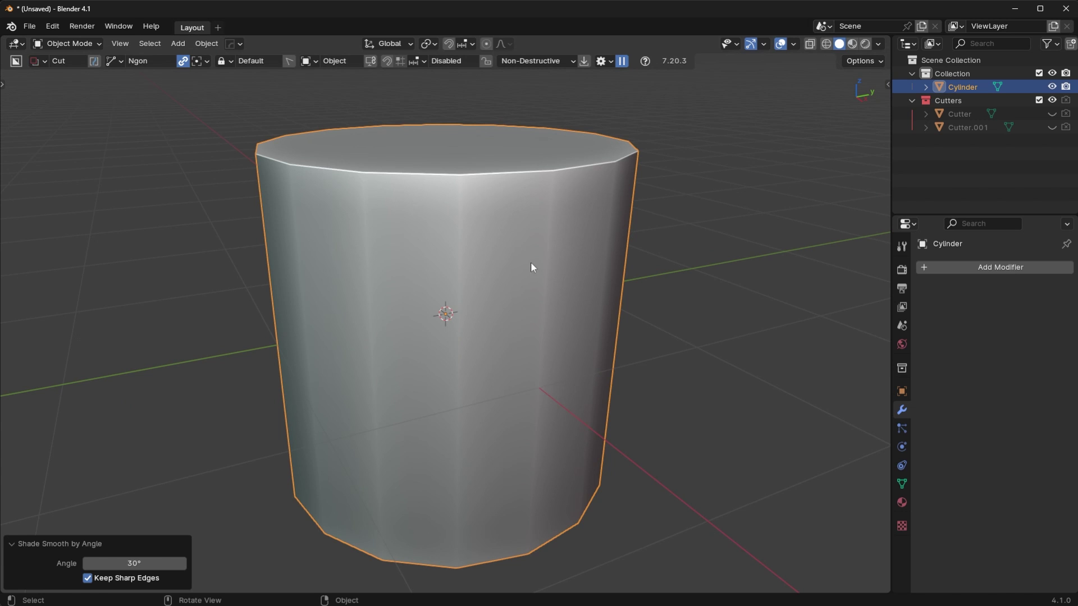
mouse_move(531, 263)
middle_mouse_down()
mouse_move(499, 233)
mouse_move(514, 251)
middle_mouse_up()
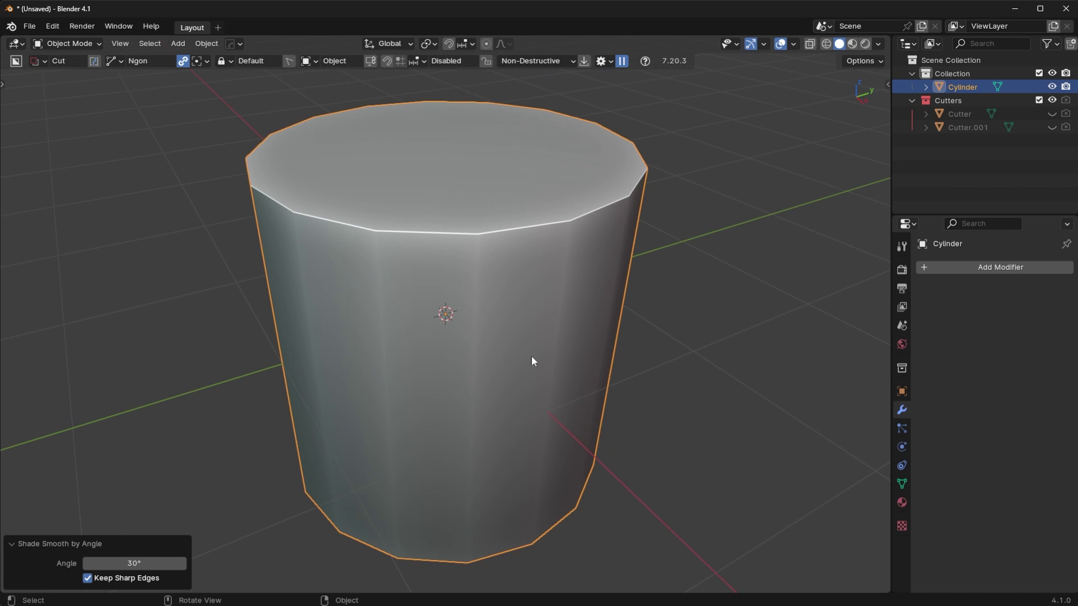
scroll(408, 339, "up", 3)
scroll(416, 334, "down", 5)
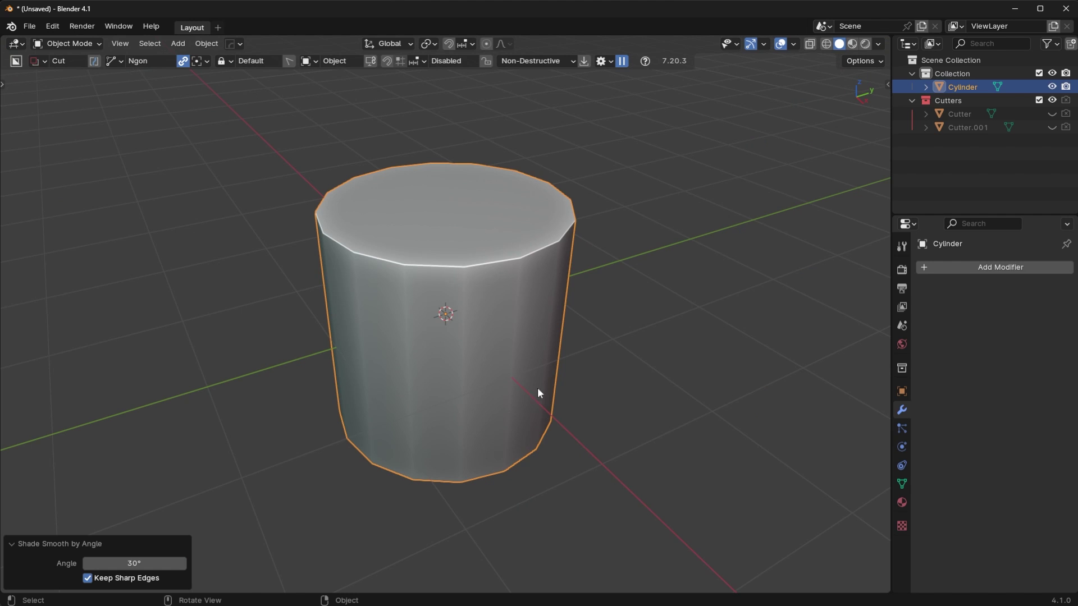
Subdivide all of the cylinder's faces several times with one cut each, and inspect the silhouette in Object Mode
key("Tab")
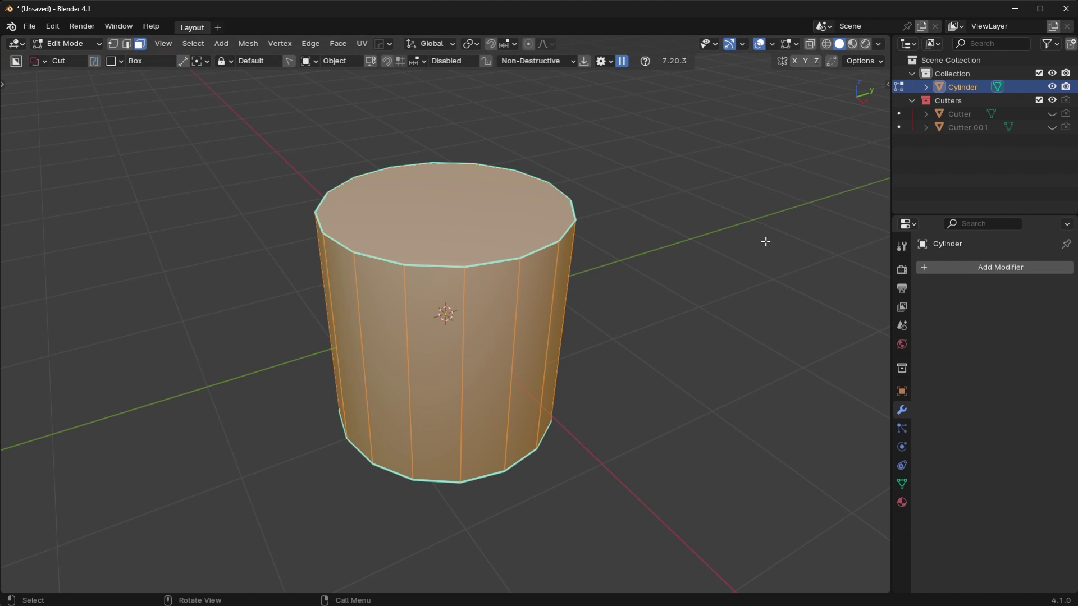
right_click(698, 256)
key("Escape")
right_click(681, 308)
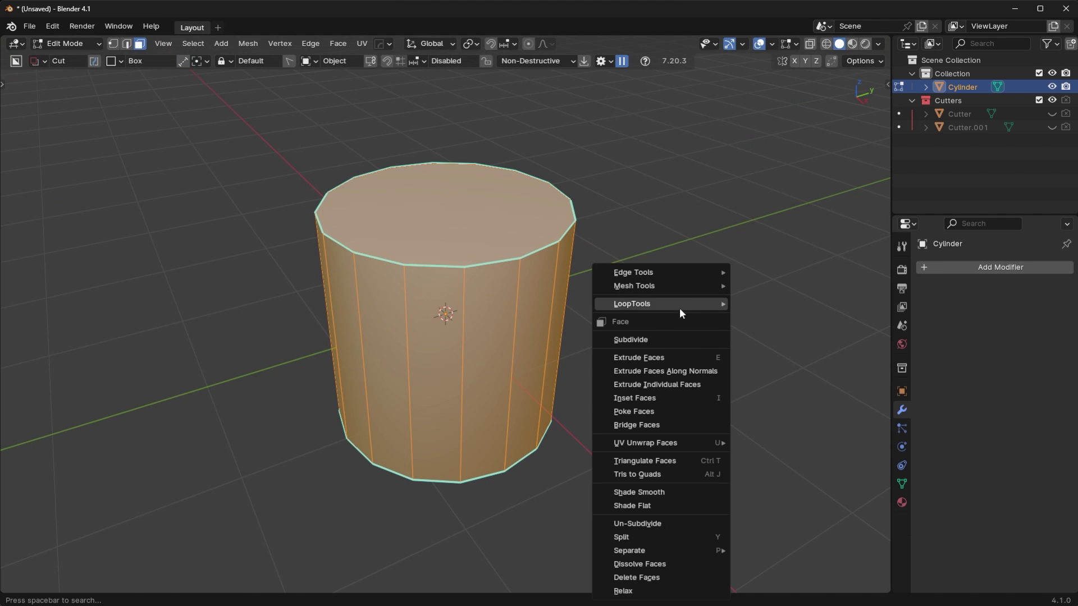
left_click(623, 339)
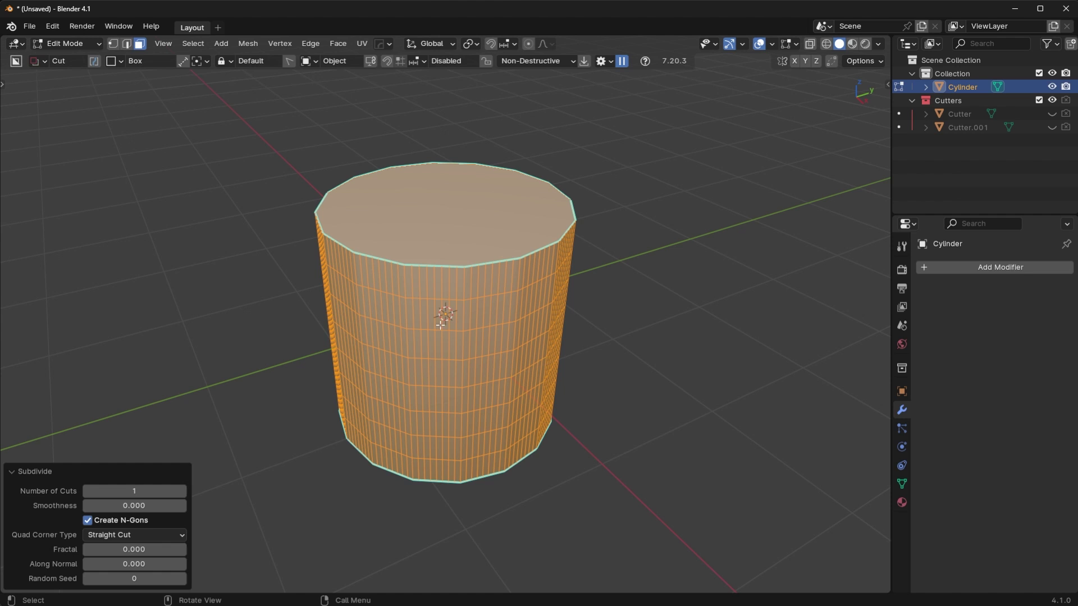
key("Tab")
middle_click_drag(334, 290, 443, 301)
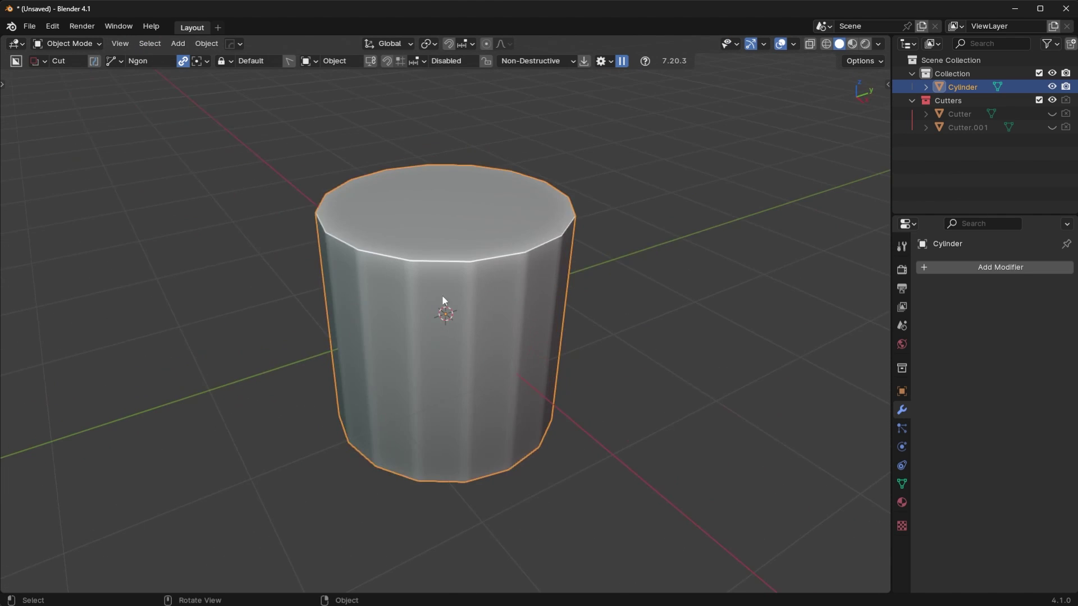
scroll(385, 303, "up", 5)
scroll(364, 354, "down", 4)
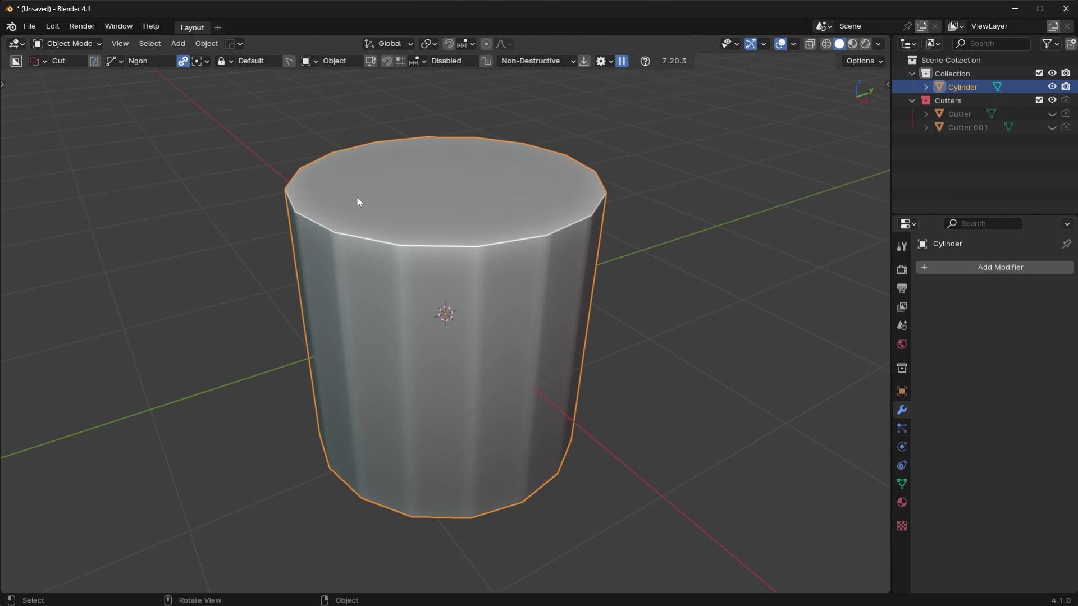
Undo the subdivisions of the cylinder's faces and inspect the 16-sided cylinder in Object Mode
key("ctrl+z")
key("ctrl+z")
key("ctrl+z")
key("ctrl+z")
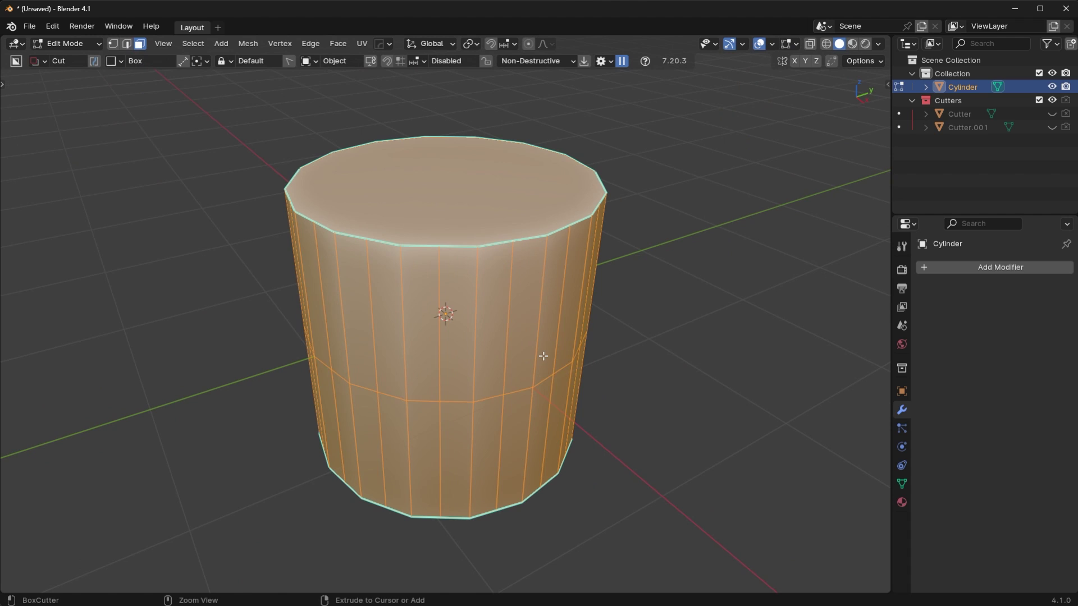
key("Tab")
middle_click_drag(677, 272, 680, 300)
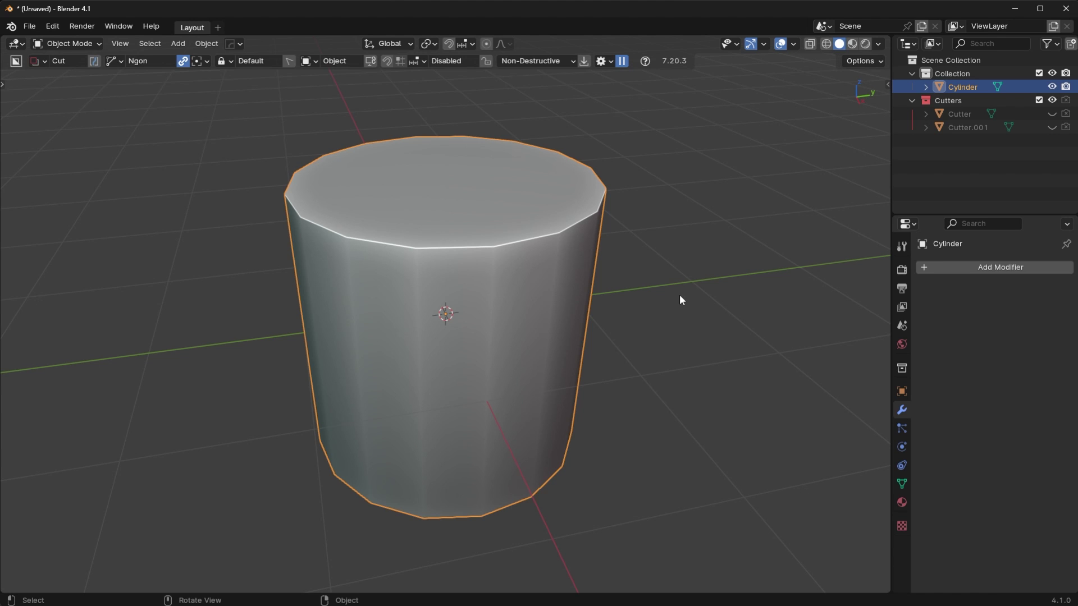
middle_click_drag(645, 269, 667, 270)
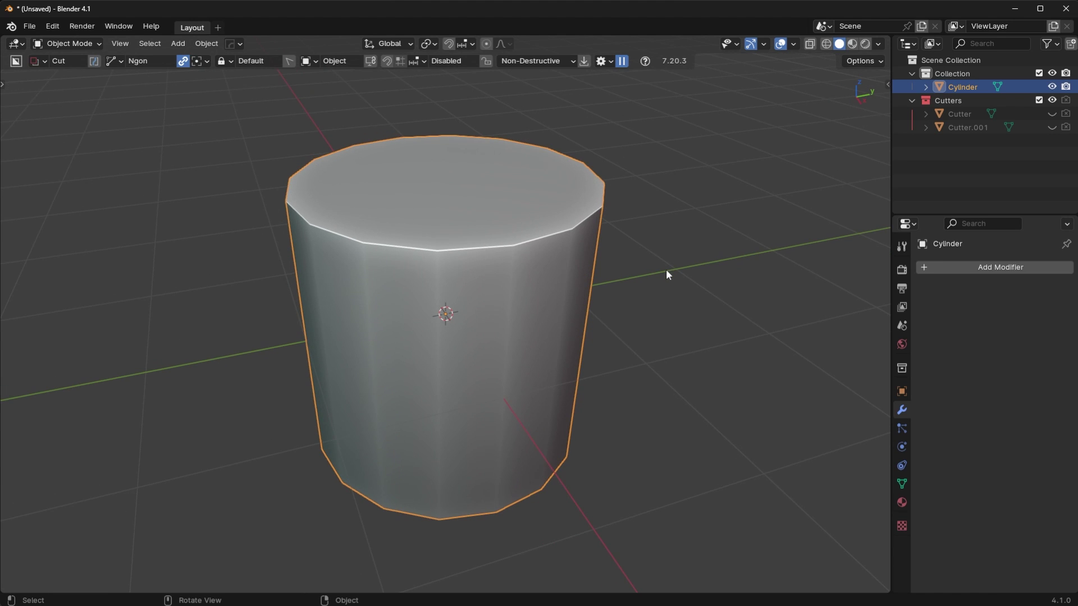
Add a Subdivision Surface modifier to the cylinder, raise its viewport level to 3 and inspect the shape
key("ctrl+1")
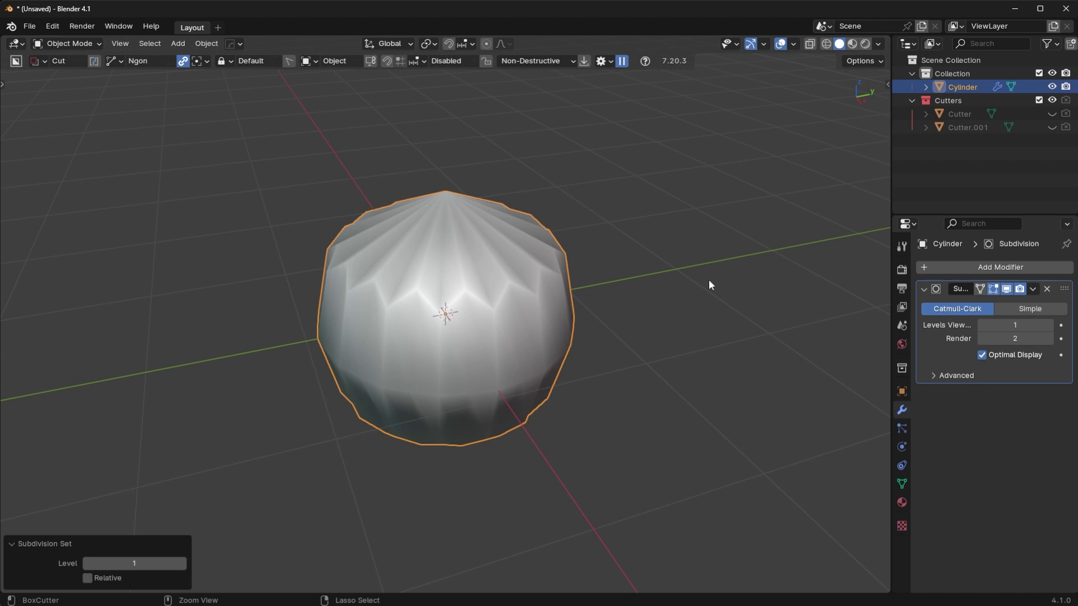
key("ctrl+2")
key("ctrl+3")
middle_click_drag(708, 278, 526, 319)
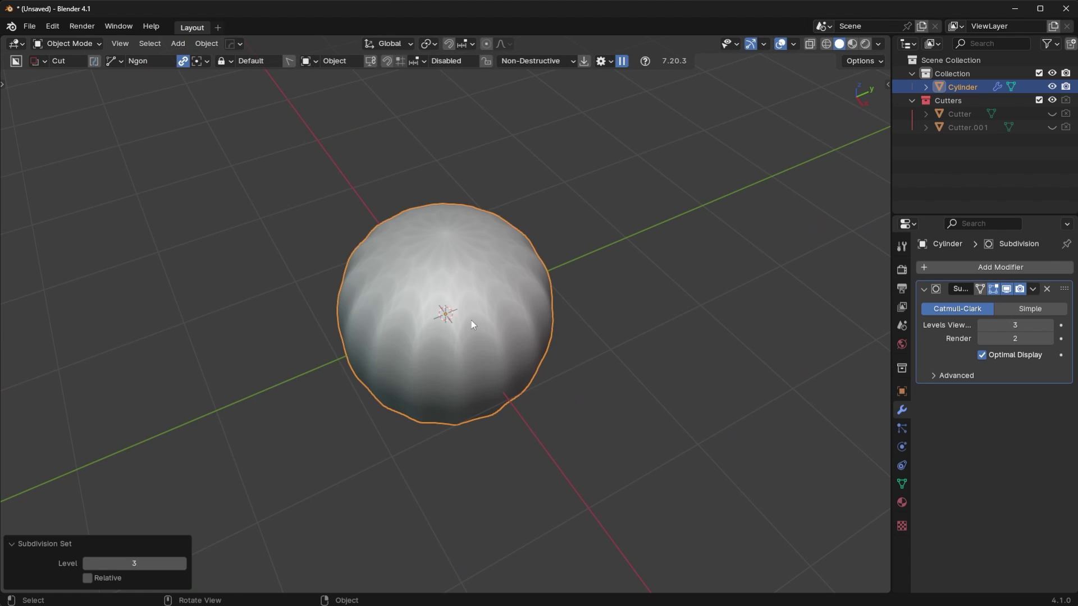
Bevel the rim of the cylinder's top face about 0.05 m wide with 2 segments and shape 1.000, and inspect it in Object Mode
key("Tab")
key("alt+a")
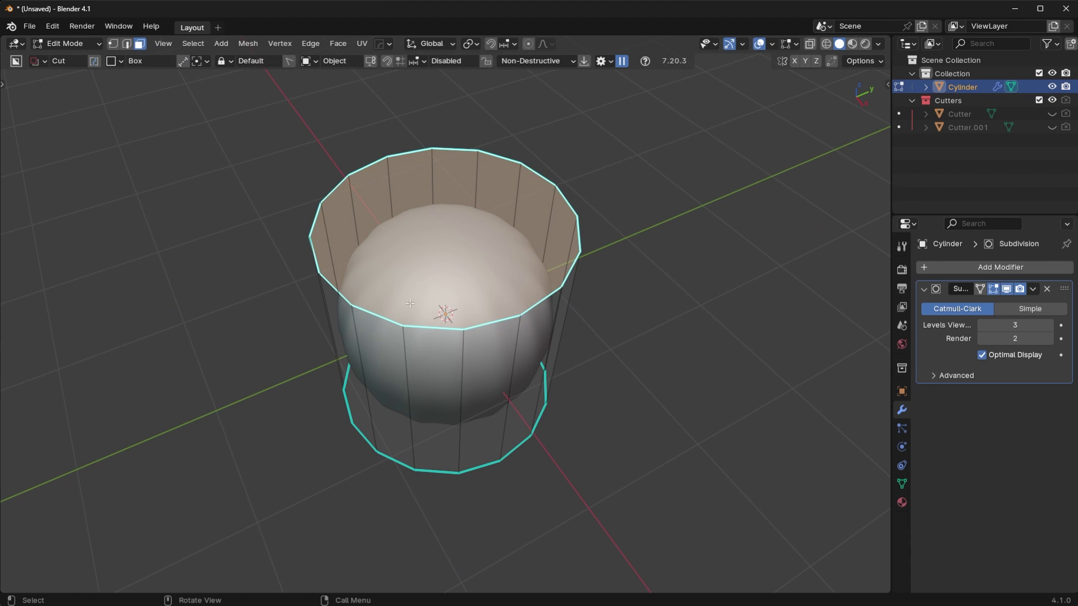
middle_click_drag(527, 490, 576, 367)
left_click(488, 253)
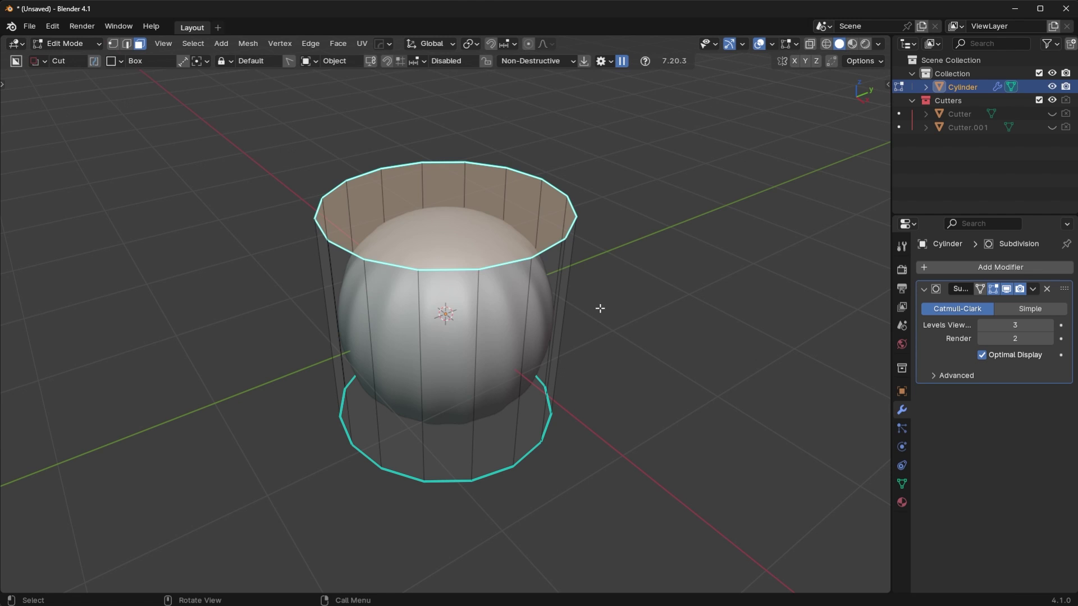
key("ctrl+b")
scroll(722, 366, "up", 1)
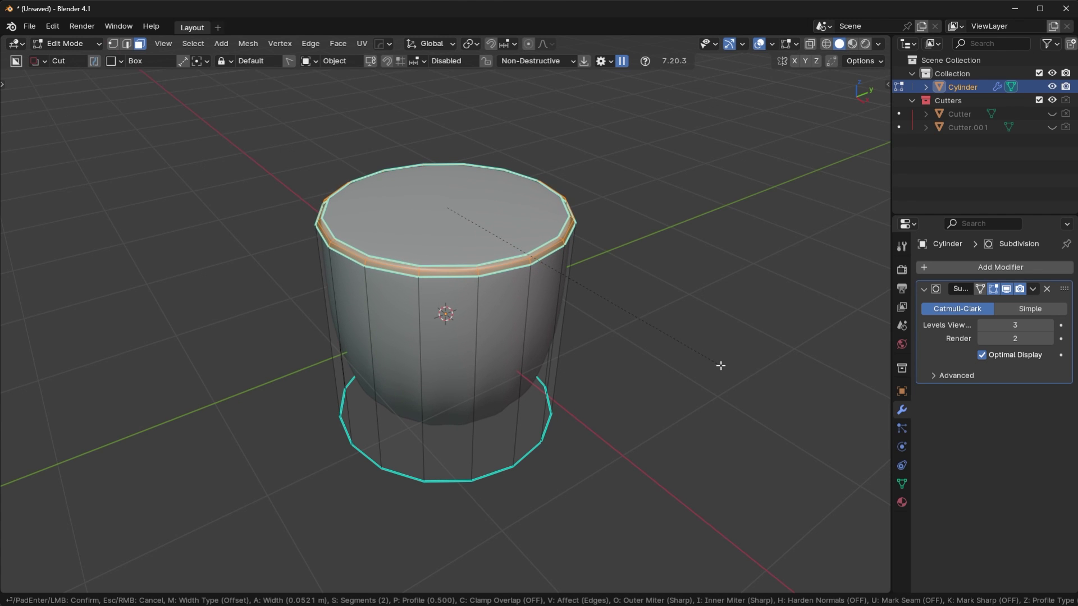
key("p")
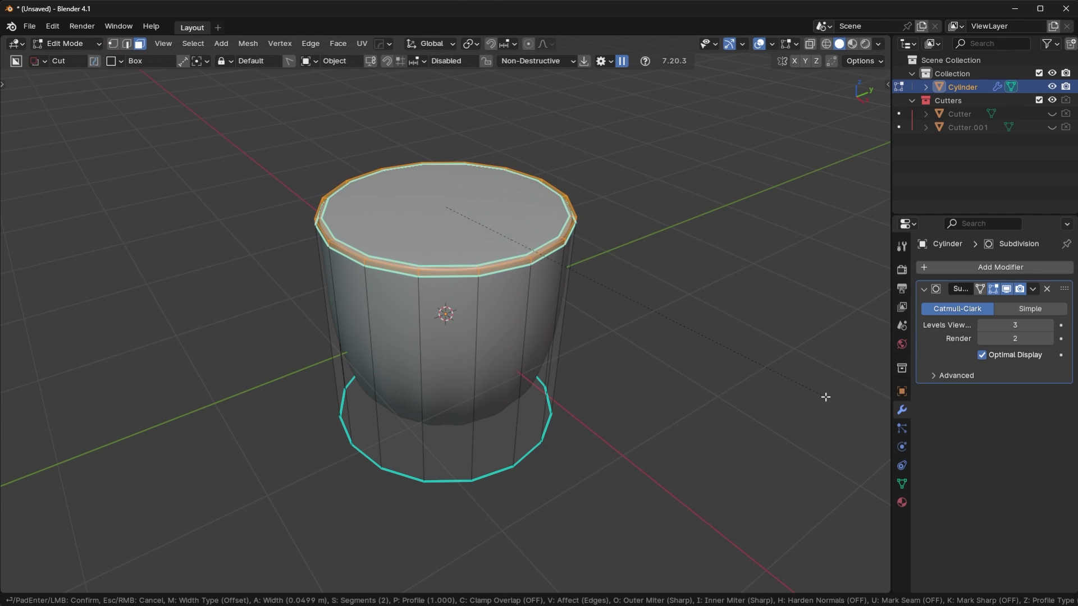
left_click(825, 398)
scroll(595, 295, "up", 5)
scroll(474, 241, "down", 3)
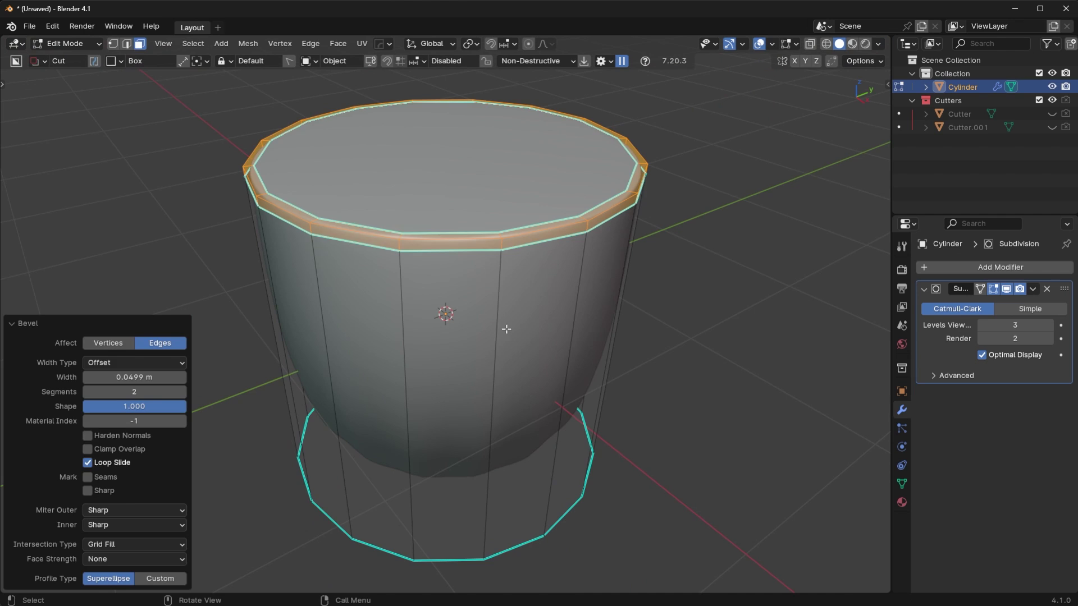
key("Tab")
middle_click_drag(579, 291, 414, 305)
key("ctrl+Tab")
key("Tab")
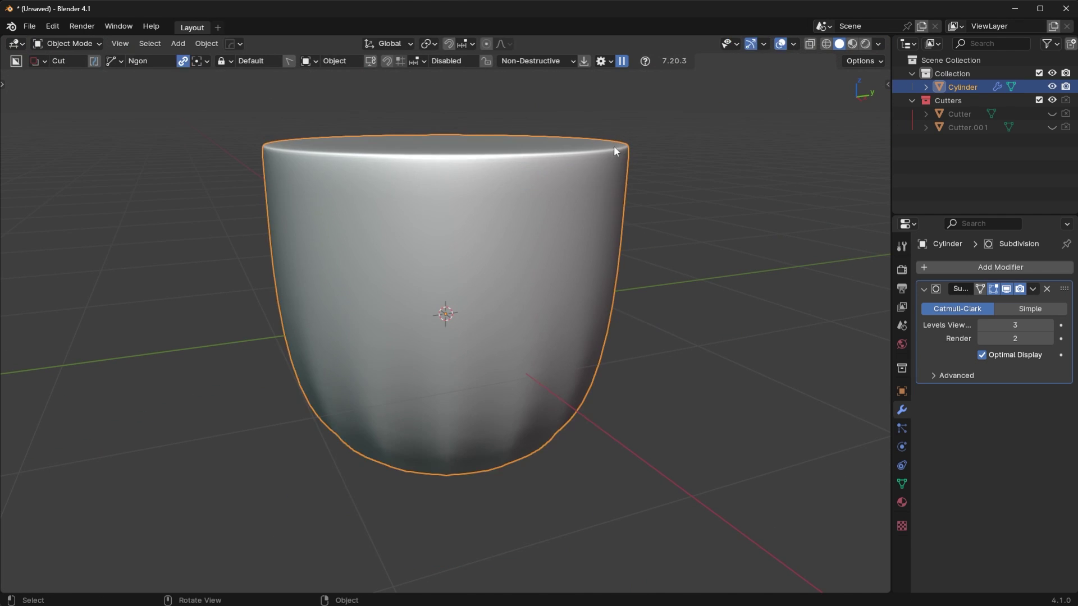
Try mirroring the cylinder, and undo both the mirror and the top rim bevel
key("alt+x")
left_click(445, 219)
key("ctrl+z")
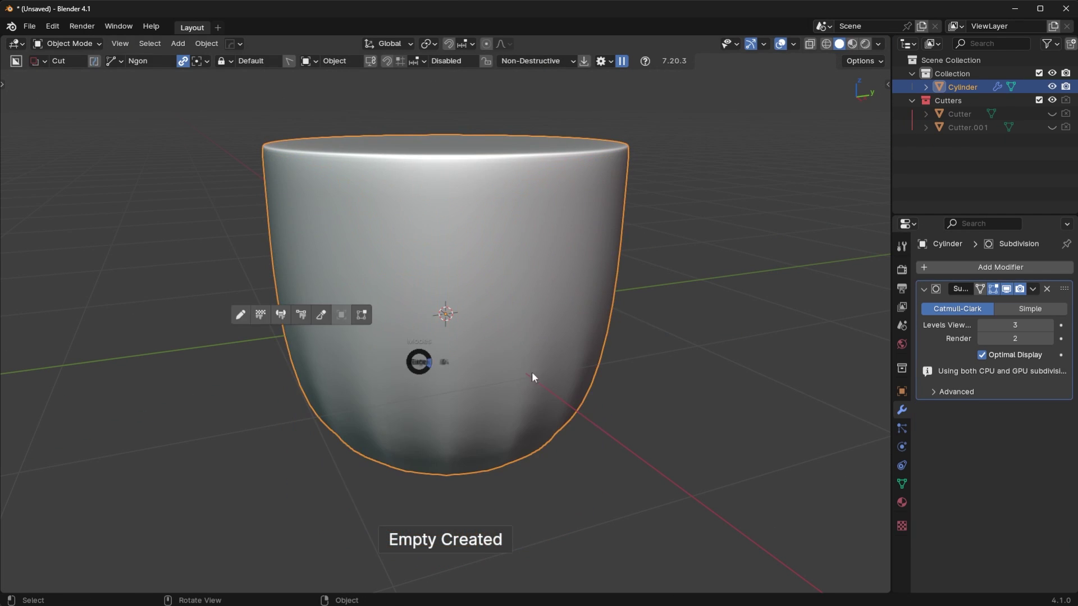
key("Tab")
key("ctrl+z")
scroll(541, 401, "down", 4)
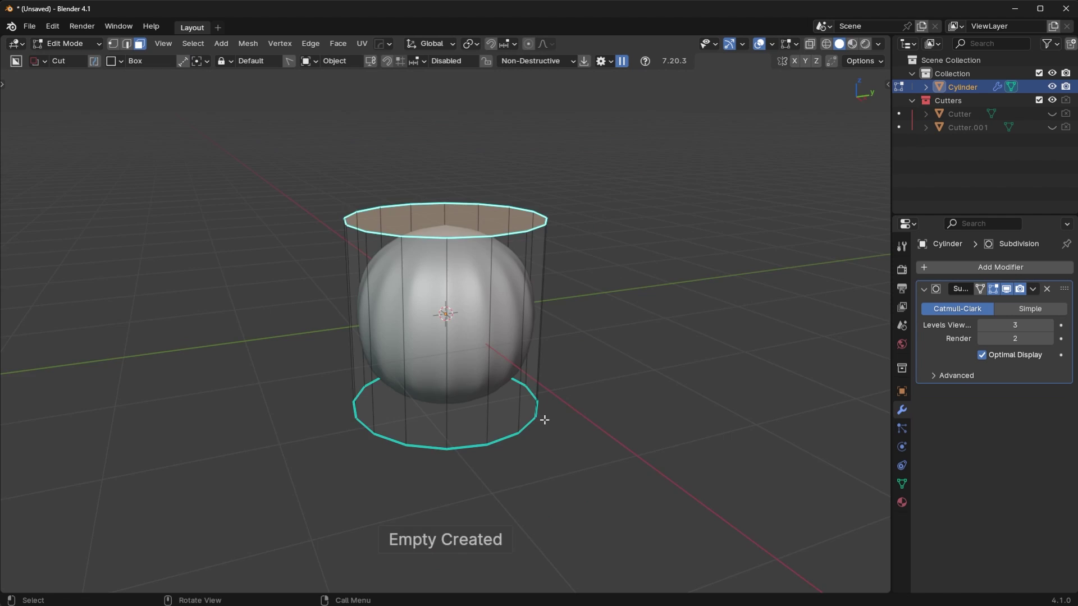
Add the bottom face to the selection, bevel both the top and bottom rims, and inspect the cylinder in Object Mode
middle_click_drag(544, 419, 497, 337)
left_click(466, 389, "shift")
key("ctrl+b")
left_click(690, 348)
key("Tab")
left_click(691, 268)
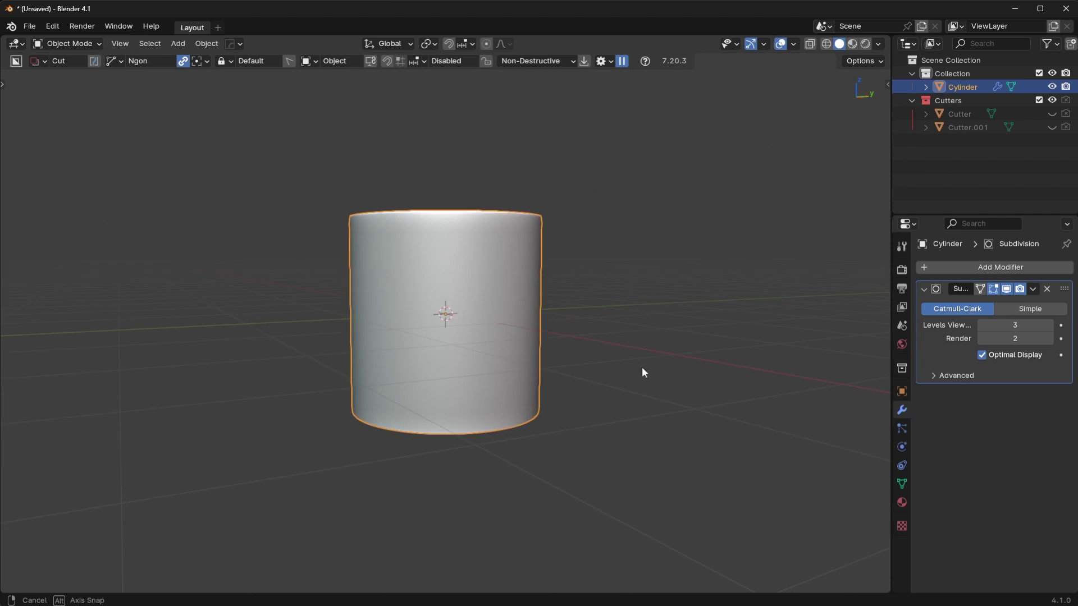
scroll(641, 366, "up", 3)
middle_click_drag(565, 298, 431, 356)
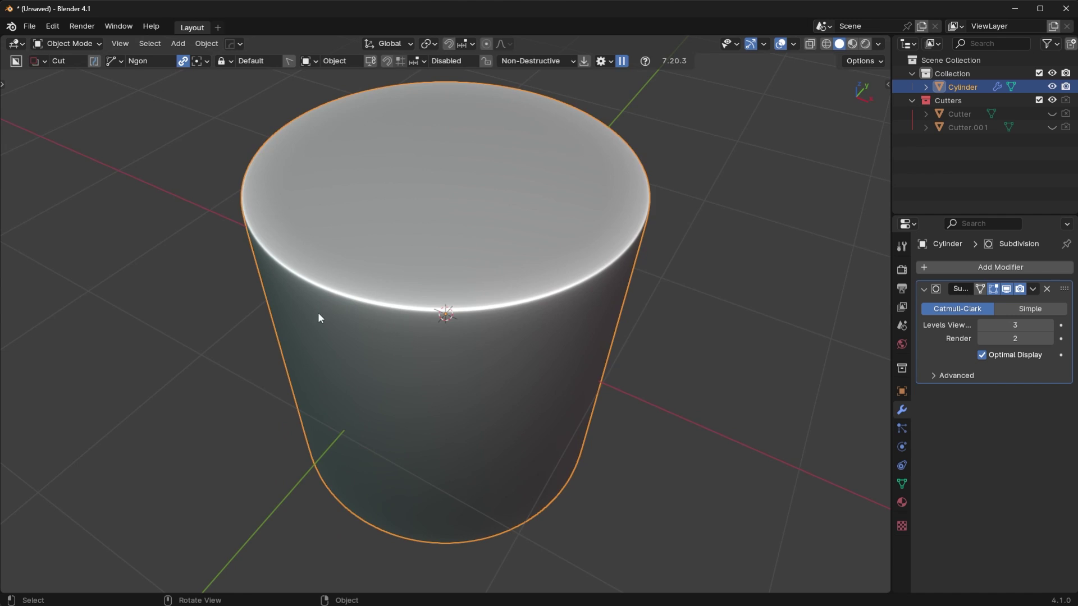
scroll(348, 313, "up", 5)
scroll(423, 344, "down", 5)
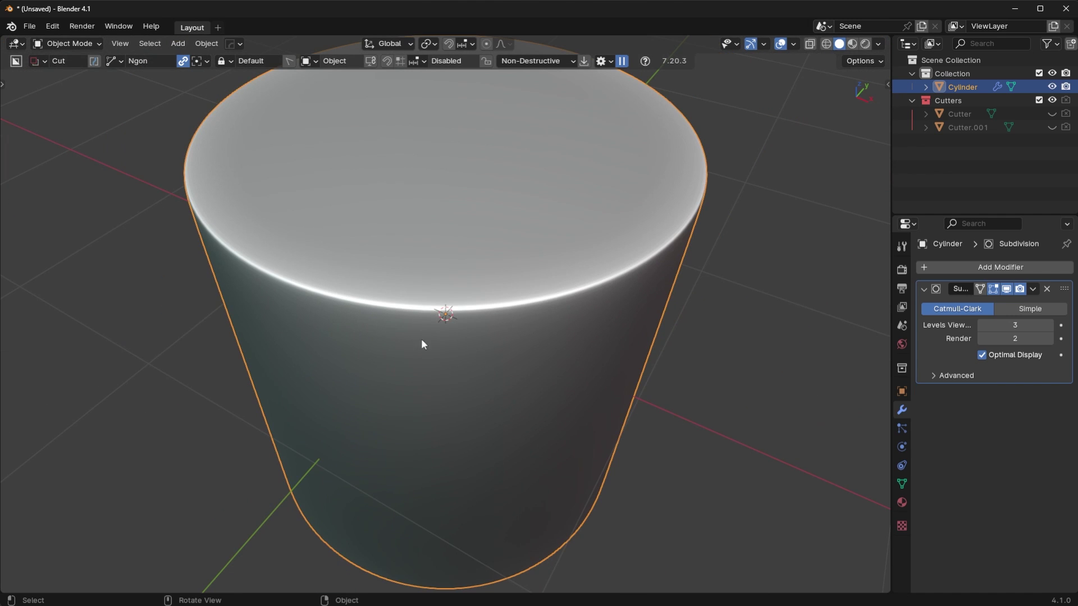
scroll(632, 278, "down", 4)
Undo the bevels on both rims, and try a single horizontal loop cut around the cylinder's sides in Edit Mode
key("Tab")
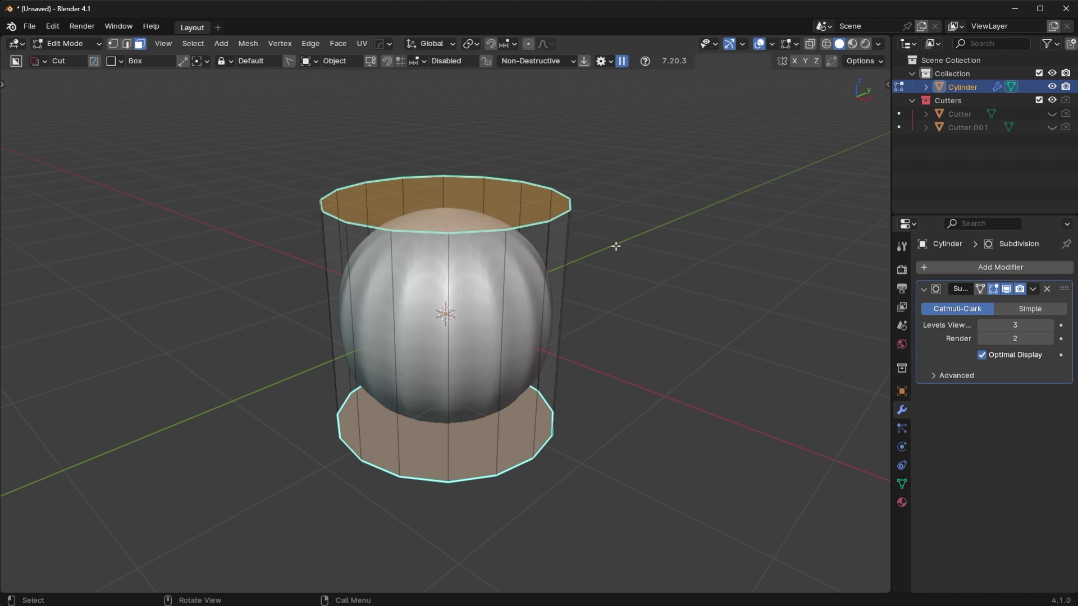
middle_click_drag(591, 240, 603, 269)
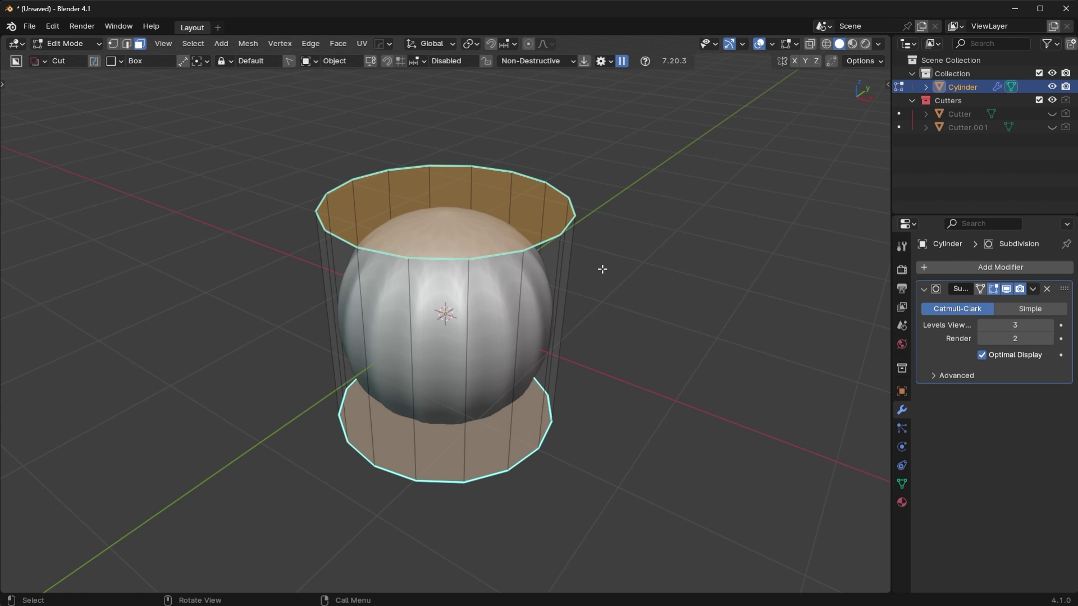
scroll(603, 270, "up", 3)
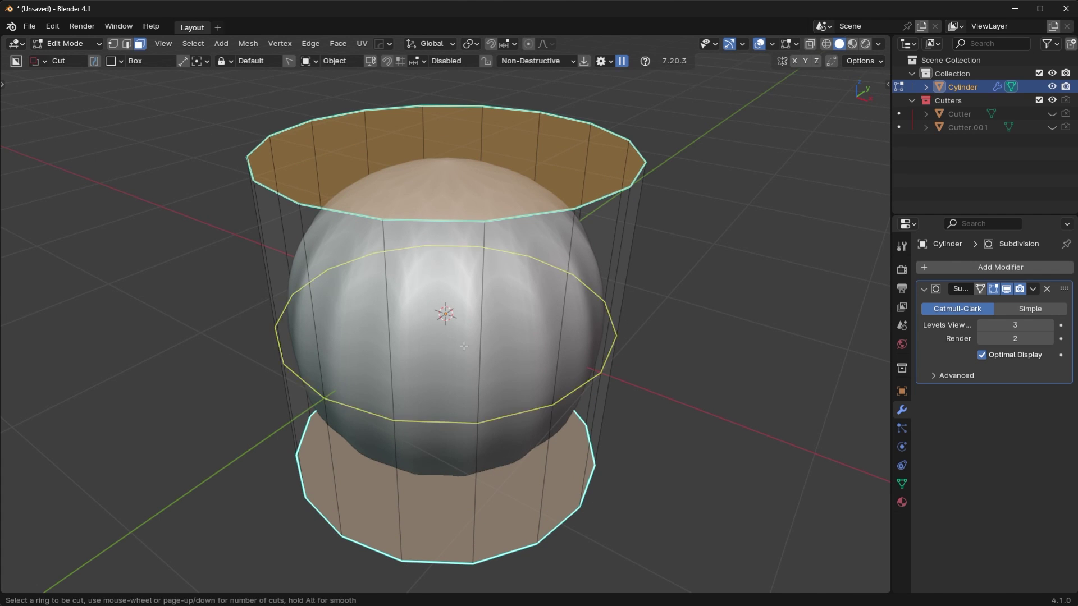
left_click(466, 347)
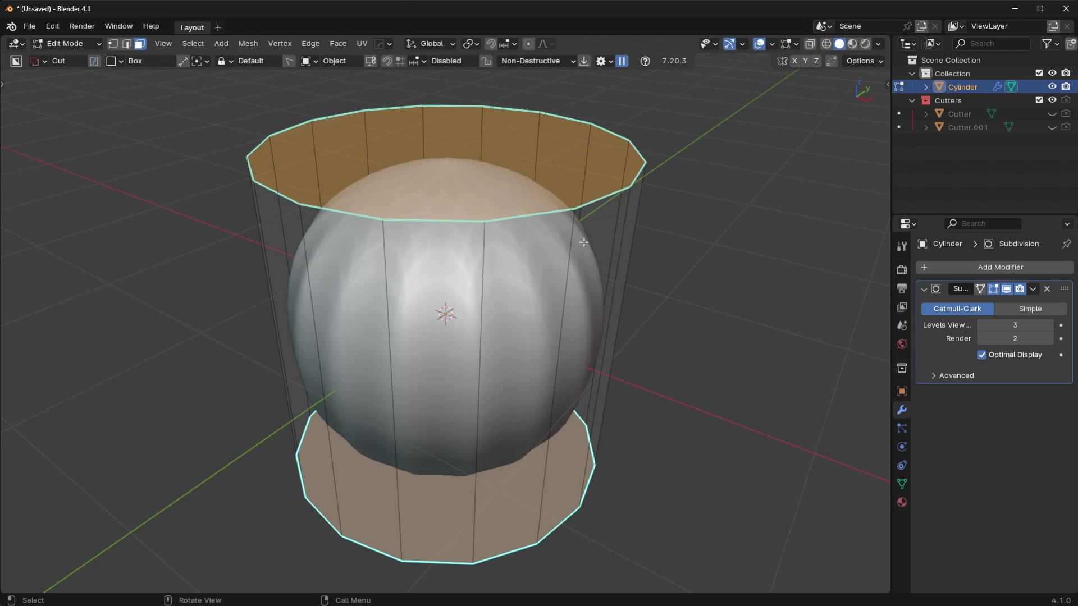
scroll(584, 242, "down", 3)
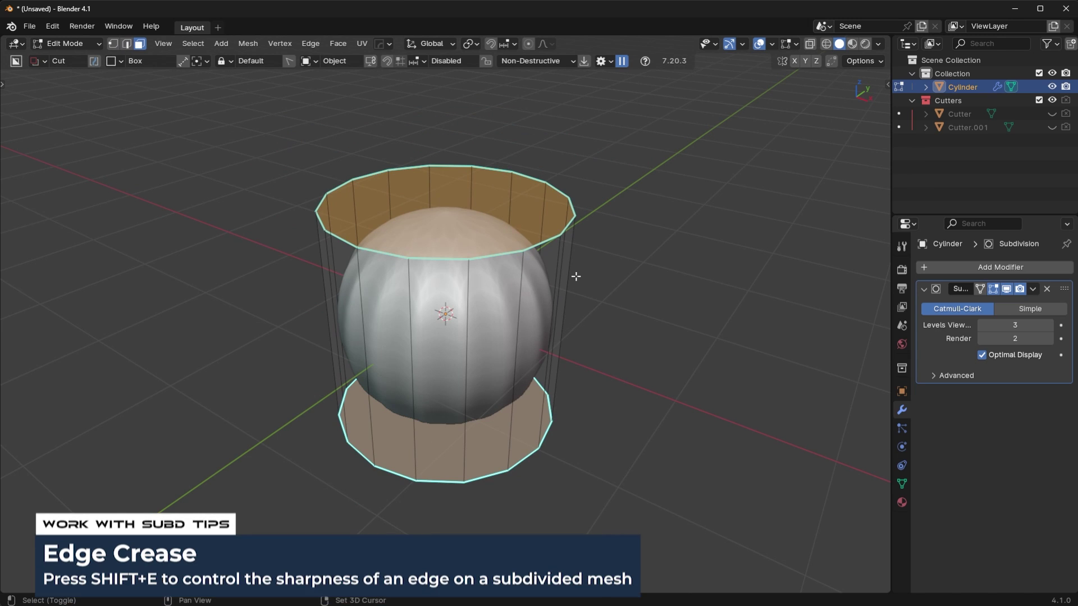
Crease the edges of the top and bottom faces with a factor of 1, and inspect the cylinder's shading in Object Mode
key("shift+e")
key("1")
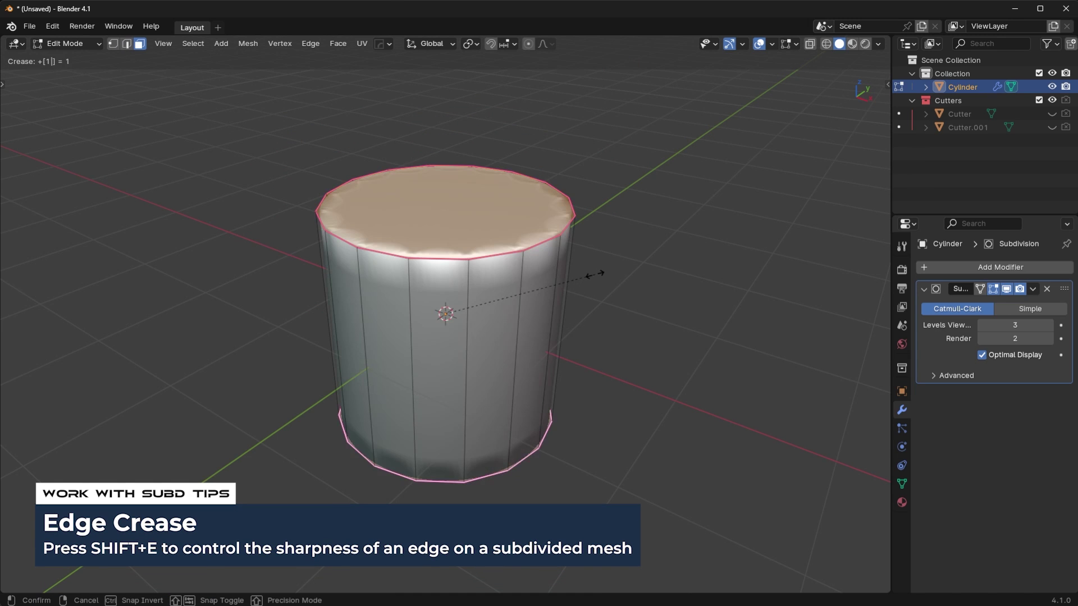
key("Return")
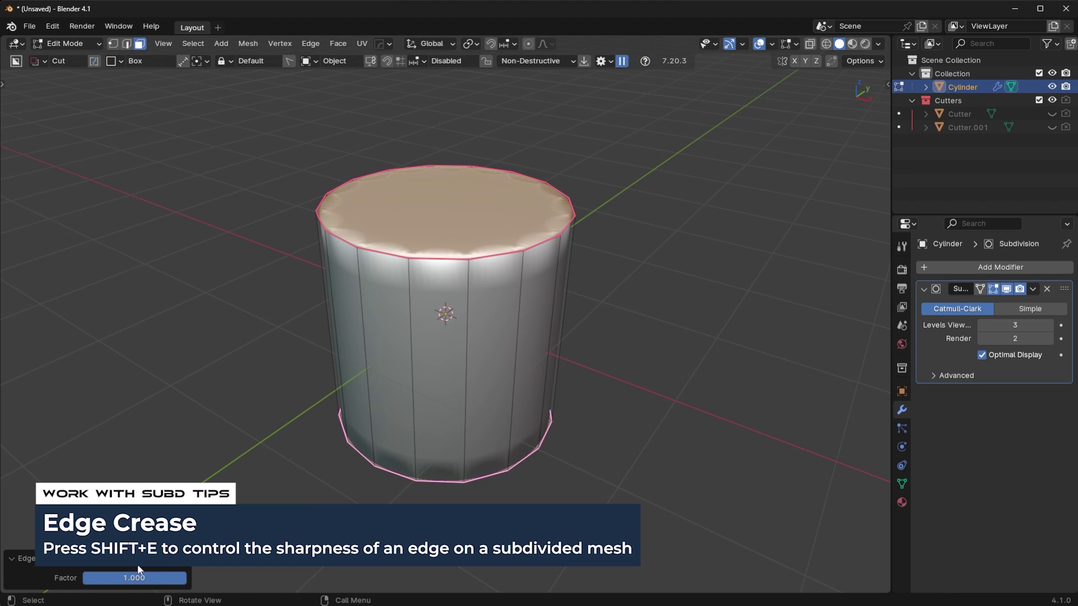
scroll(443, 324, "up", 2)
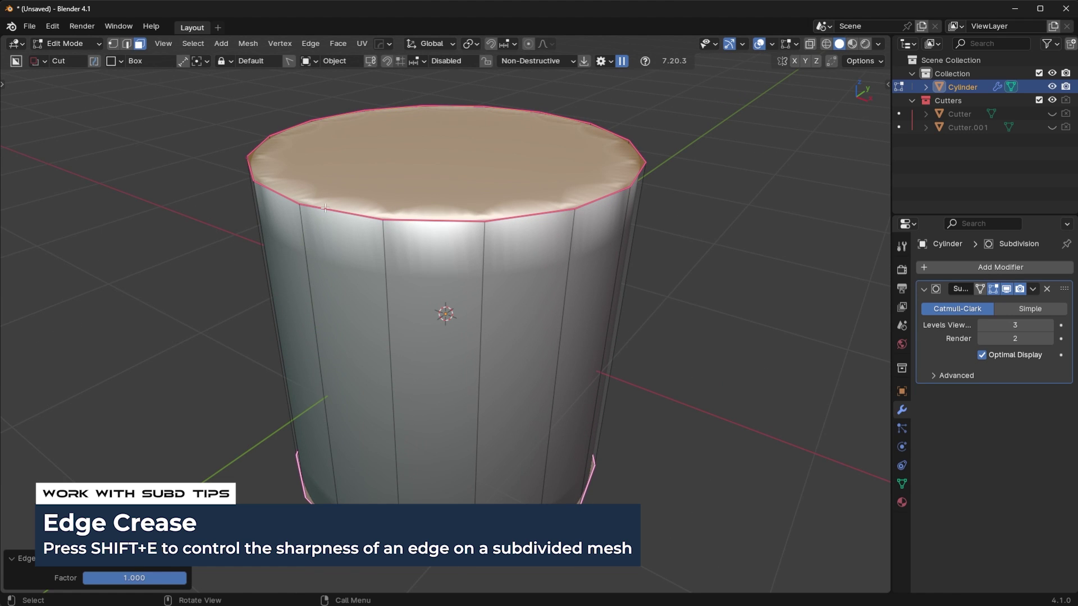
key("Tab")
left_click(469, 296)
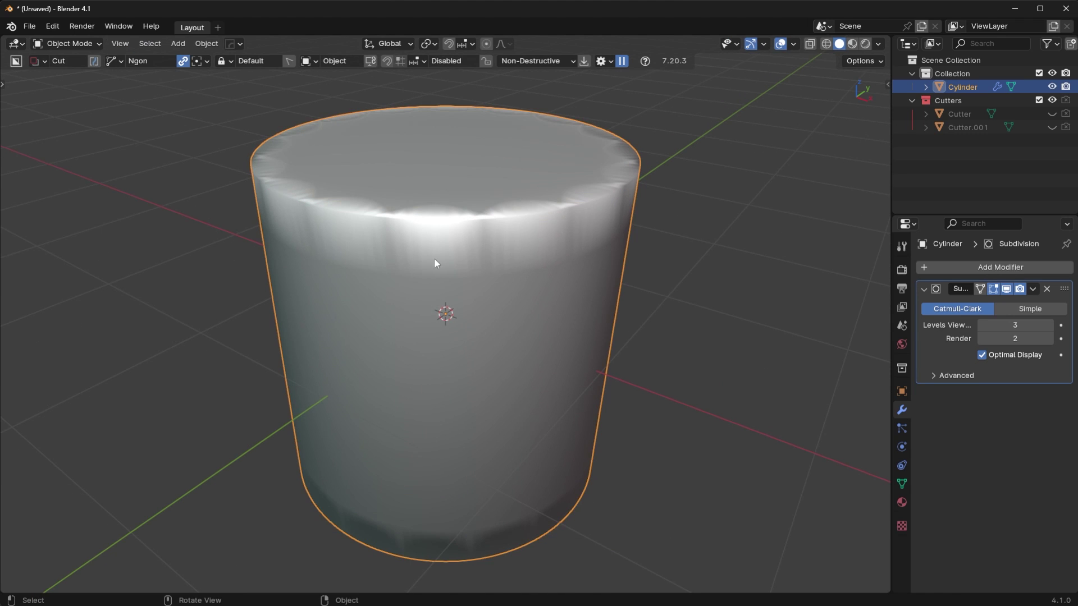
Shade the creased cylinder smooth by angle and inspect its rim
right_click(610, 179)
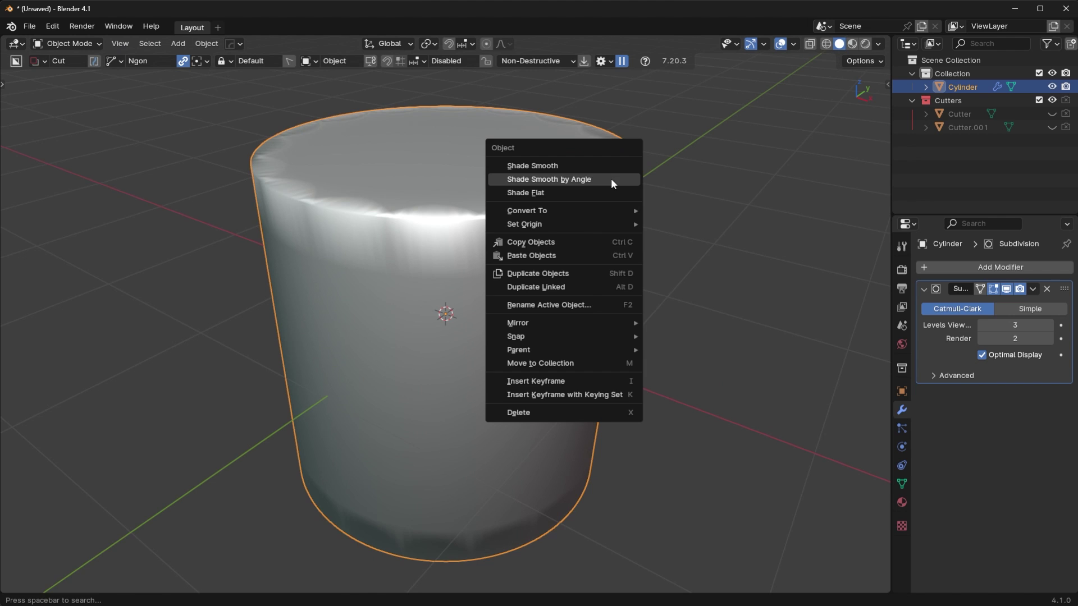
left_click(611, 178)
middle_click_drag(518, 290, 536, 273)
Try the Hard Ops sharpen with 30° sharpness and 35° auto smooth on the cylinder, and undo it
key("q")
left_click(535, 269)
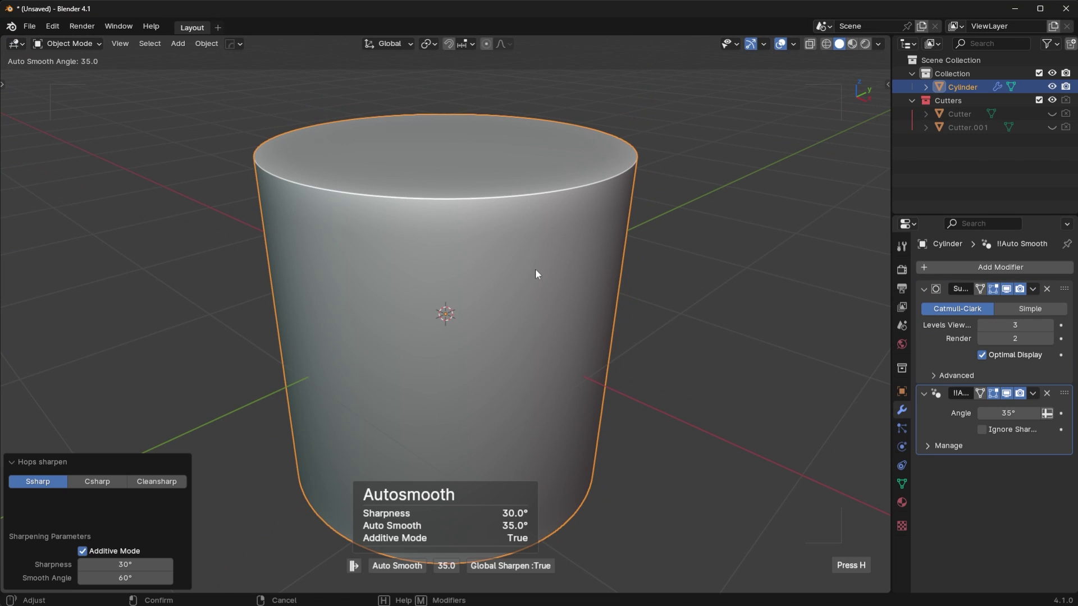
key("ctrl+z")
Add a Smooth by Angle modifier after the Subdivision modifier, and inspect the cylinder's rim and sides
left_click(952, 267)
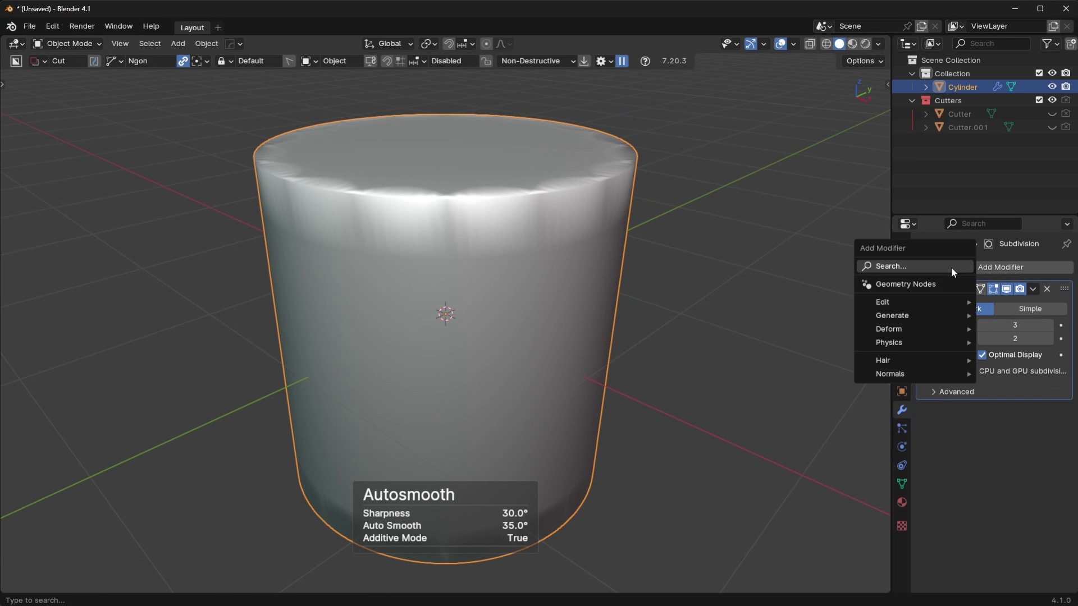
mouse_move(908, 371)
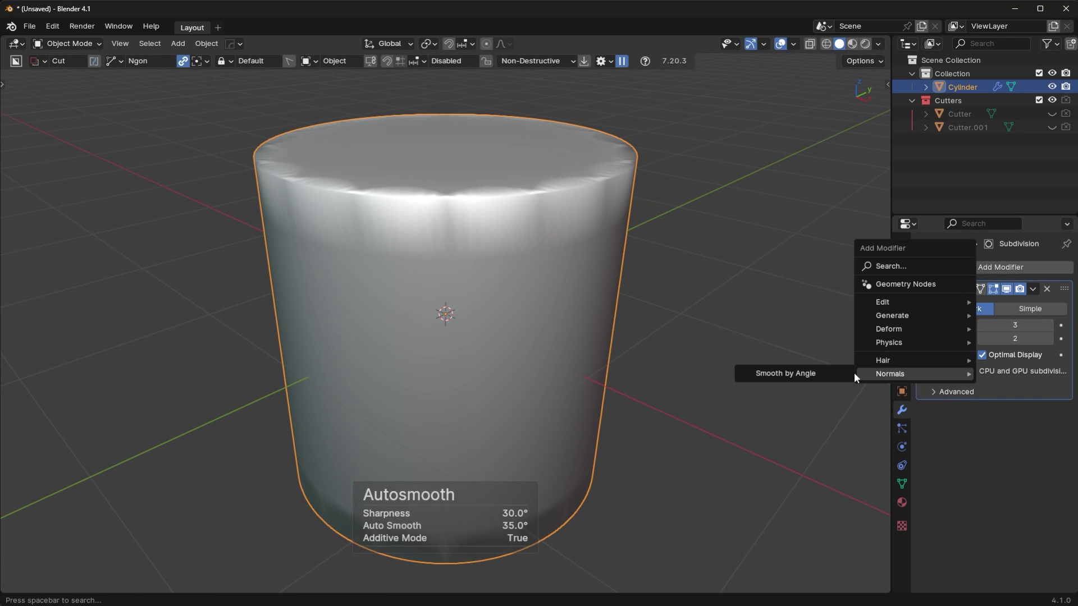
left_click(821, 374)
middle_click_drag(528, 273, 660, 301)
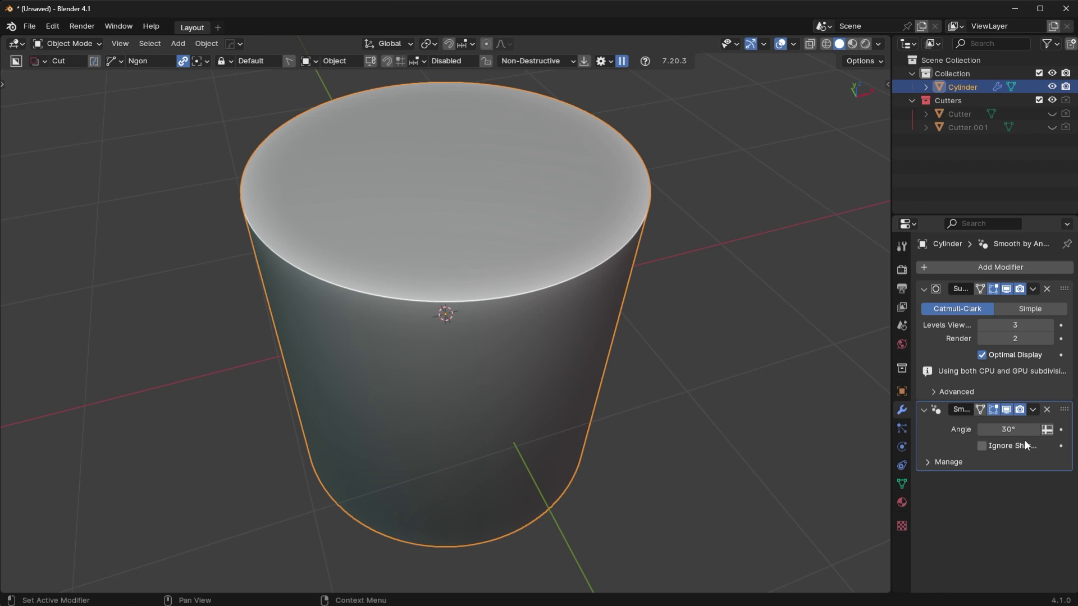
middle_click_drag(716, 441, 679, 411)
middle_click_drag(601, 258, 521, 283)
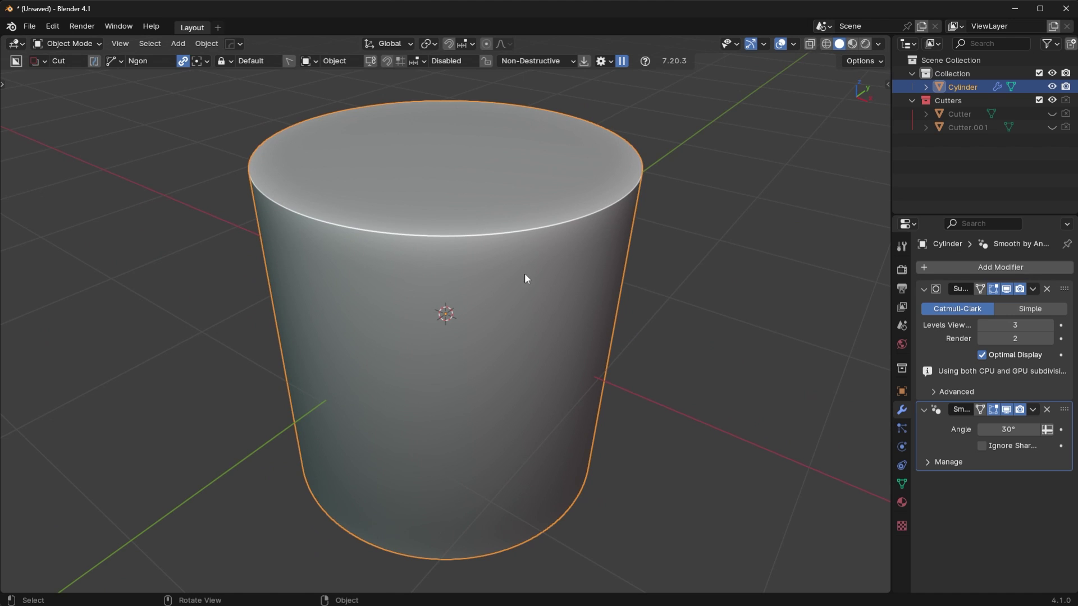
Compare the cylinder with the modifiers' viewport display switched off and on again
left_click(1006, 289)
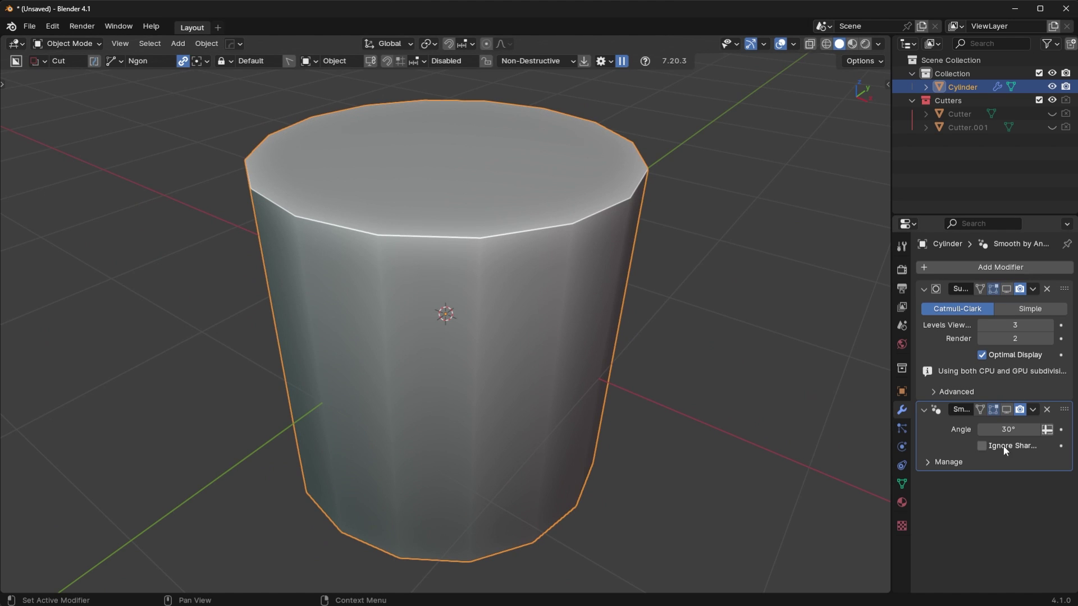
left_click(1006, 289)
left_click(1007, 289)
left_click(1007, 289)
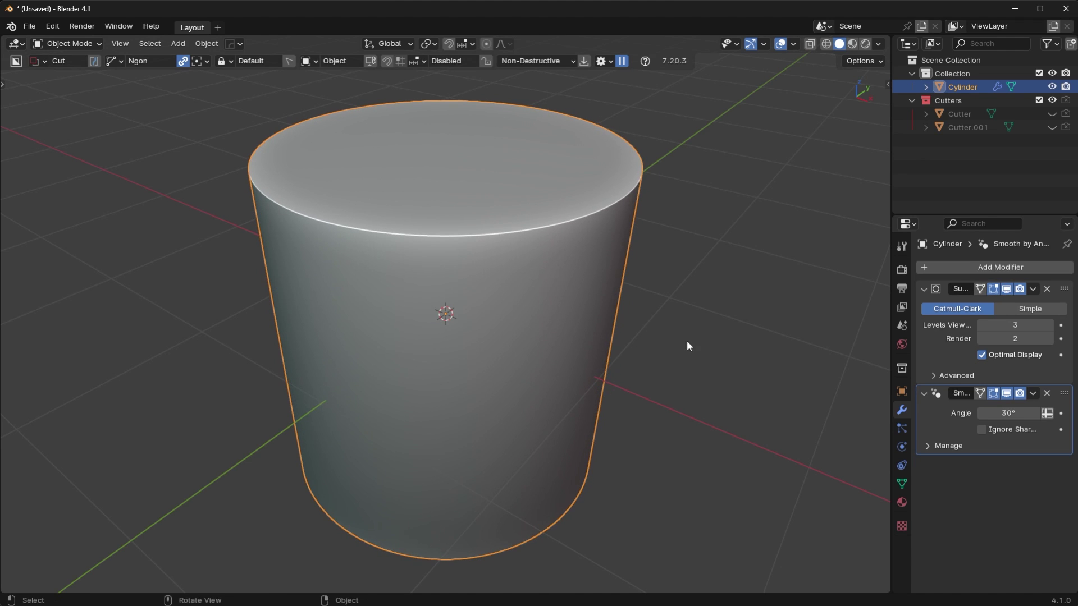
Show the cylinder's wireframe in Object Mode, and disable Optimal Display on the Subdivision modifier
key("alt+v")
left_click(585, 371)
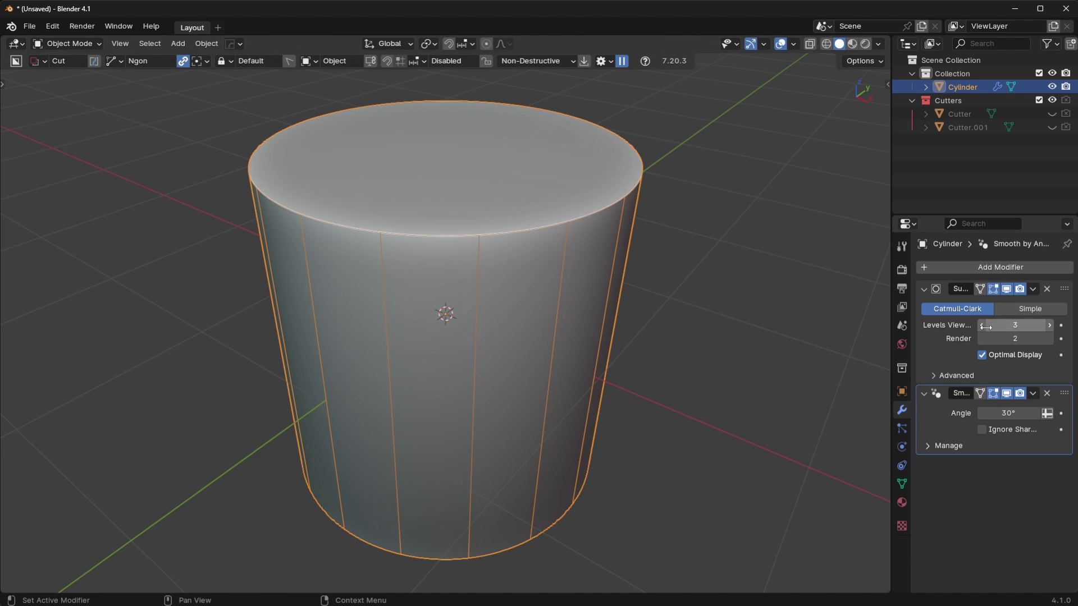
left_click(982, 355)
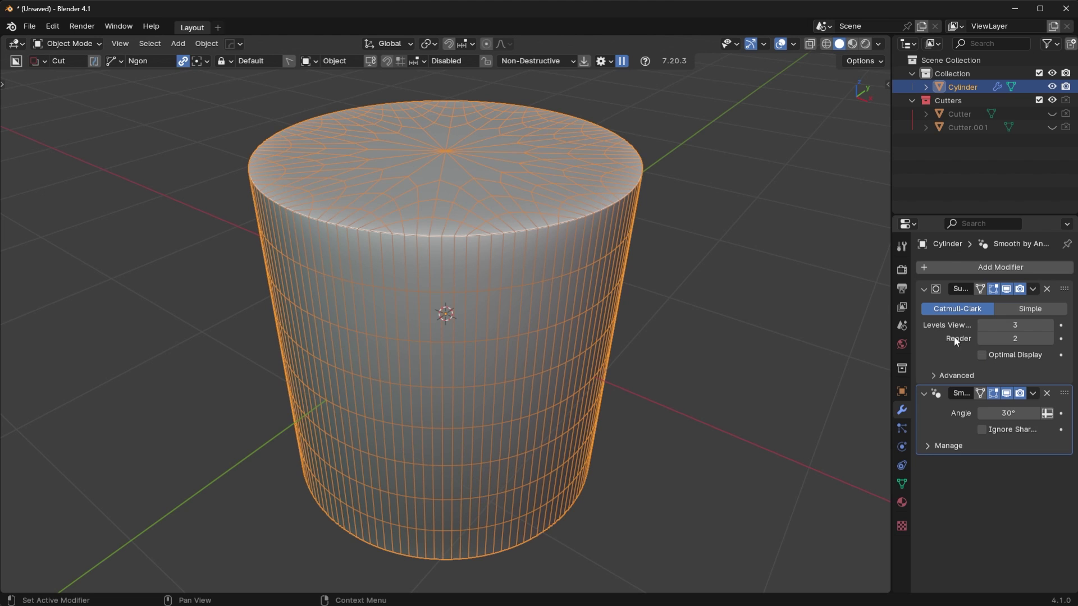
Step the Subdivision modifier's viewport levels down to 0 and back up to 3 to compare wireframe density
left_click(983, 325)
left_click(983, 325)
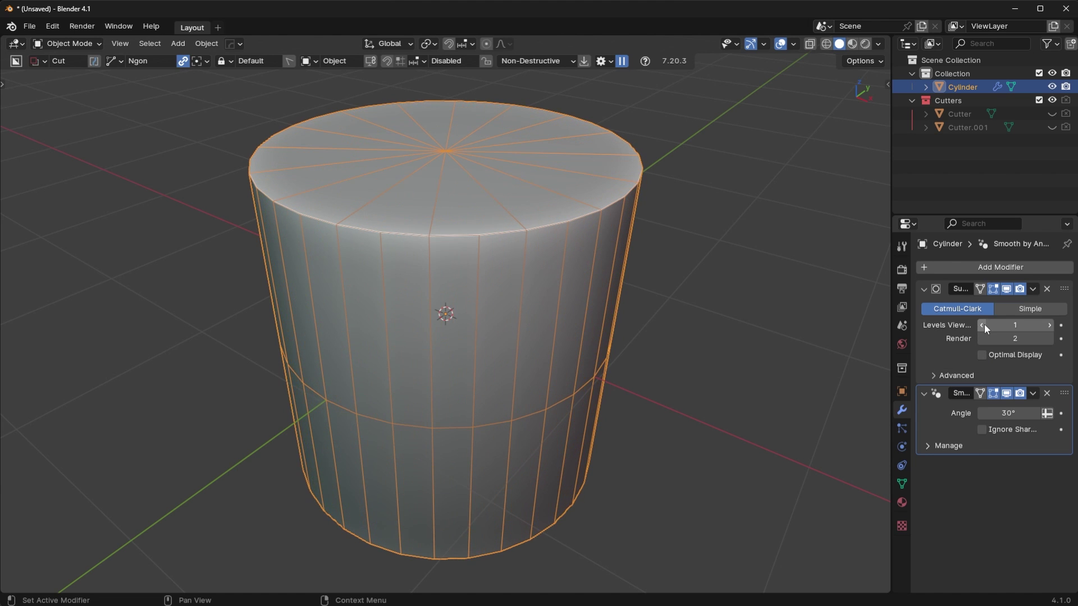
left_click(982, 325)
left_click(1049, 325)
left_click(1049, 325)
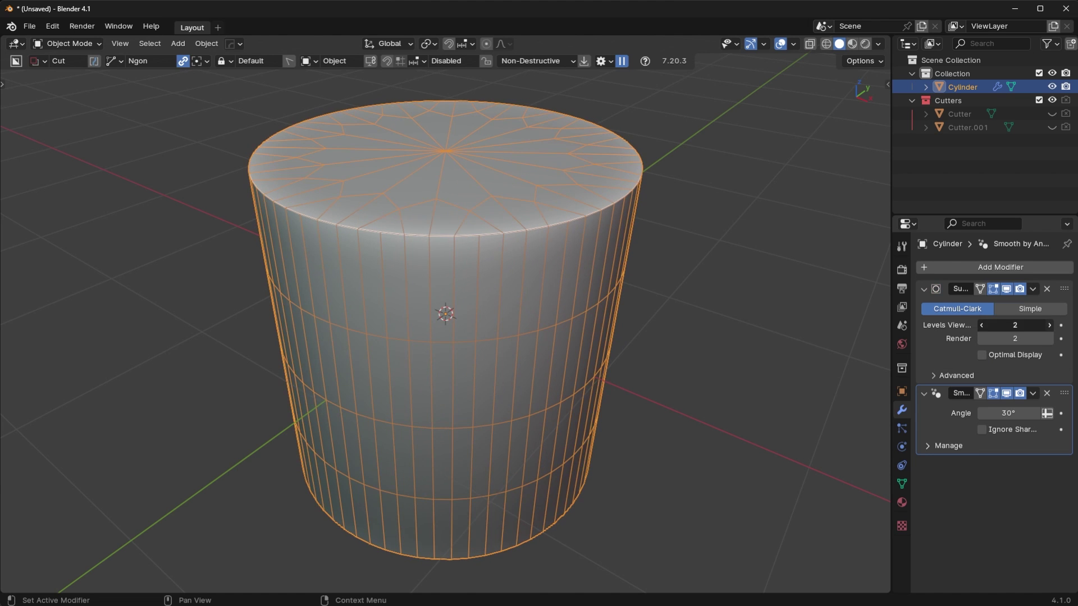
left_click(1049, 325)
Hide the cylinder's wireframe overlay and set the Subdivision modifier's viewport levels to 2
key("alt+v")
left_click(480, 334)
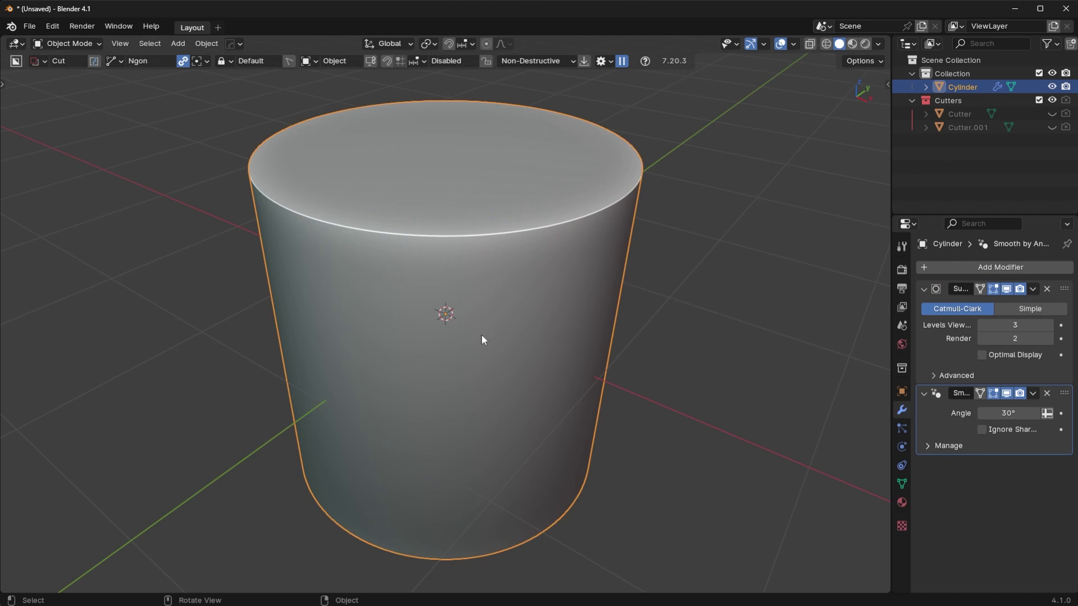
mouse_move(480, 335)
middle_mouse_down()
mouse_move(564, 253)
mouse_move(486, 329)
middle_mouse_up()
left_click(983, 325)
Show the wireframe overlay on the cylinder to check its topology, and hide it again
key("alt+v")
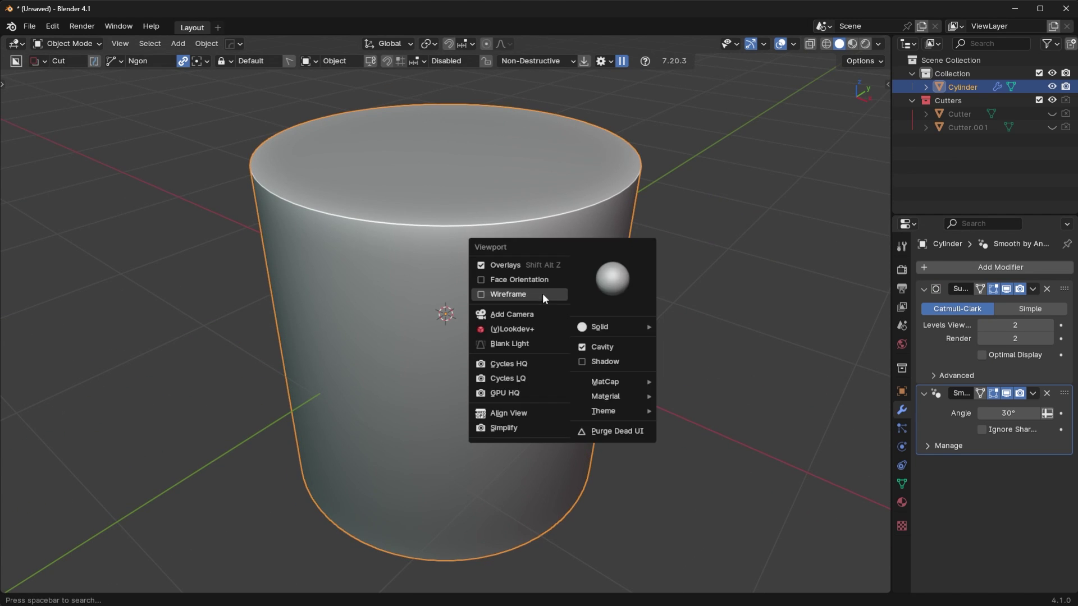
left_click(543, 295)
key("alt+v")
left_click(555, 298)
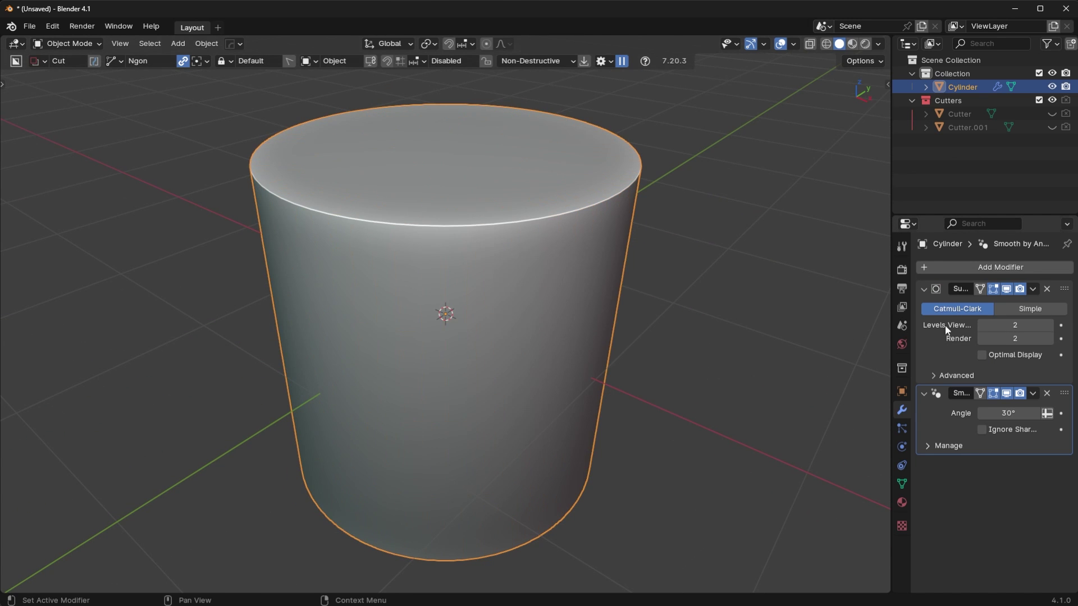
Apply the Subdivision modifier and open the cylinder's mesh in Edit Mode
left_click(1034, 288)
left_click(1025, 305)
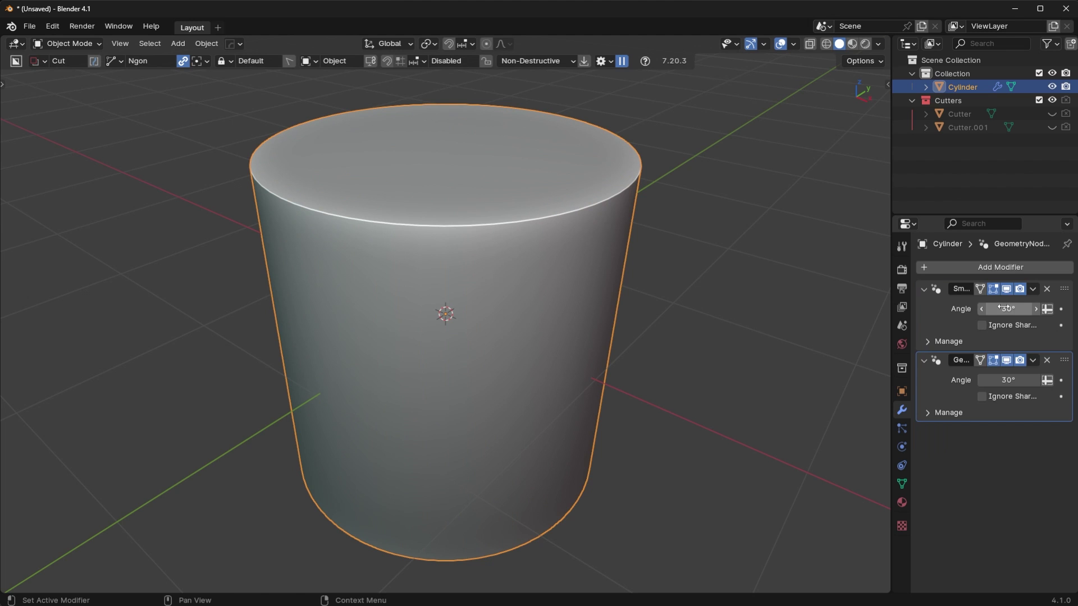
left_click(1034, 289)
key("Tab")
left_click(536, 305)
Examine the applied topology on the cylinder's cap and along its sides
middle_click_drag(507, 361, 471, 296)
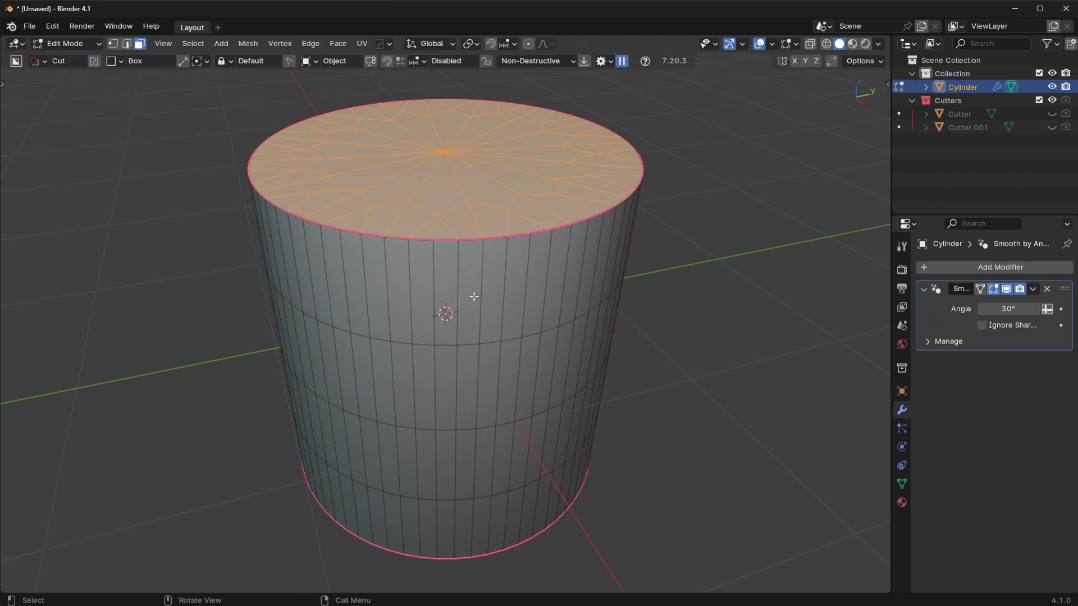
middle_click_drag(490, 248, 522, 344)
scroll(506, 364, "down", 2)
scroll(442, 313, "up", 3)
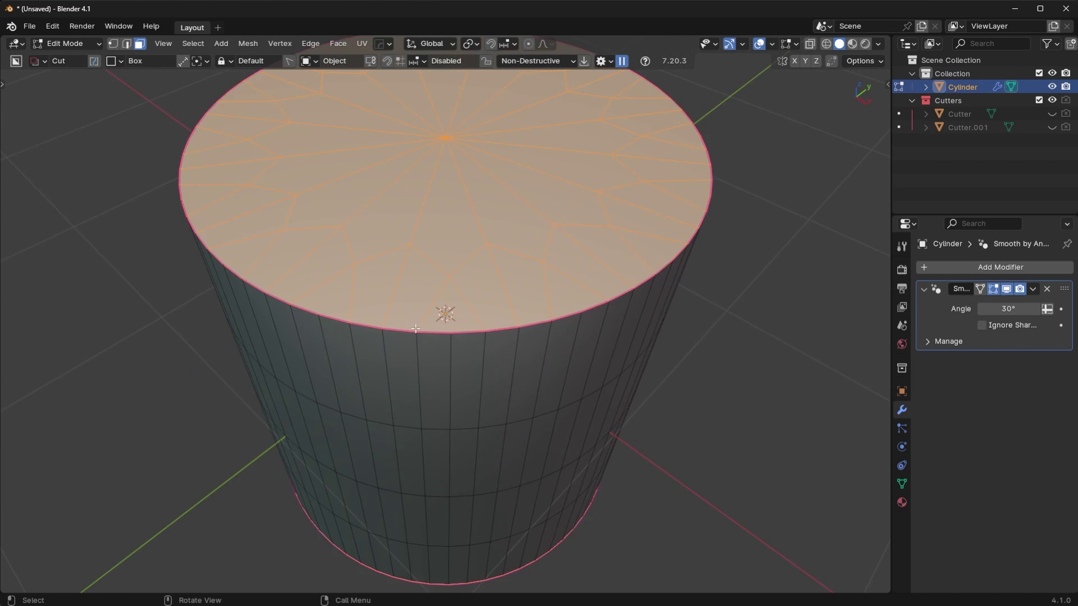
scroll(381, 269, "down", 1)
middle_click_drag(324, 148, 366, 270)
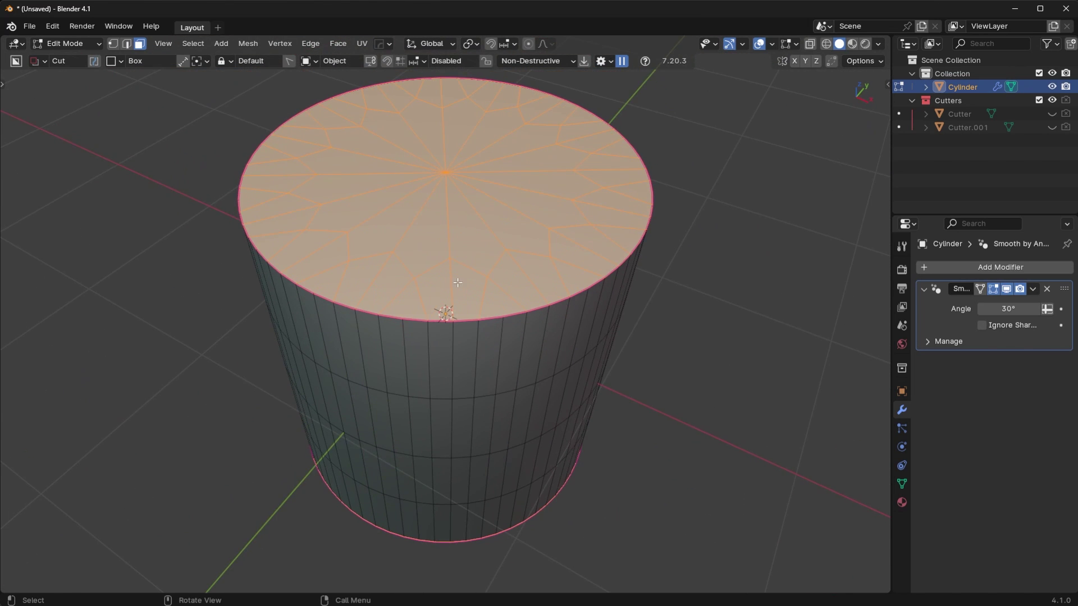
middle_click_drag(458, 283, 448, 194)
Switch to edge selection and select two horizontal edge loops around the cylinder's side
key("Tab")
left_click(409, 430)
left_click(401, 382, "alt")
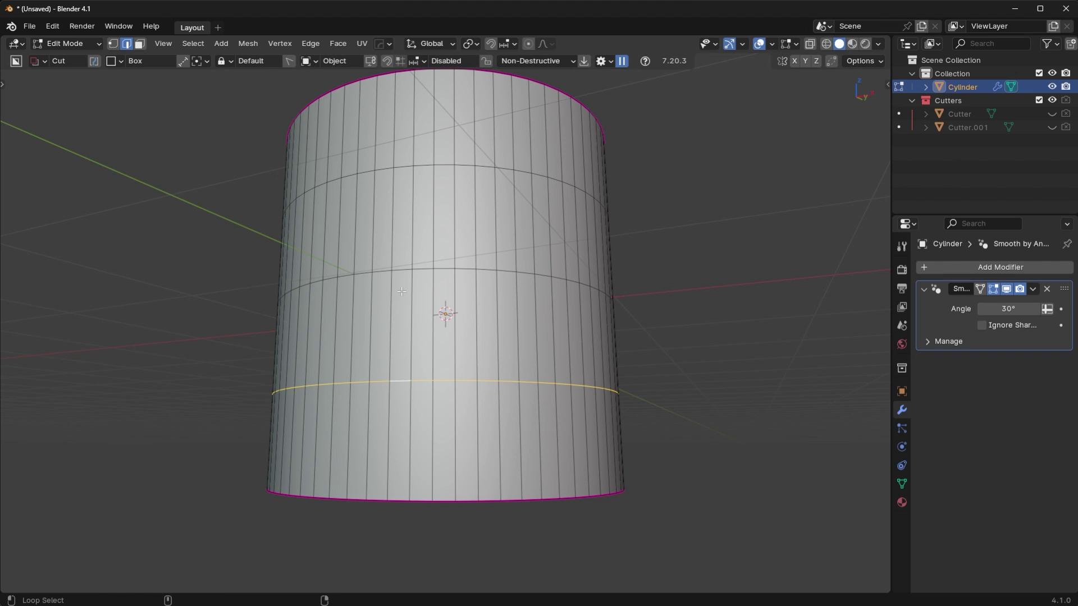
left_click(402, 274, "alt+shift")
scroll(444, 292, "down", 2)
middle_click_drag(450, 292, 488, 298)
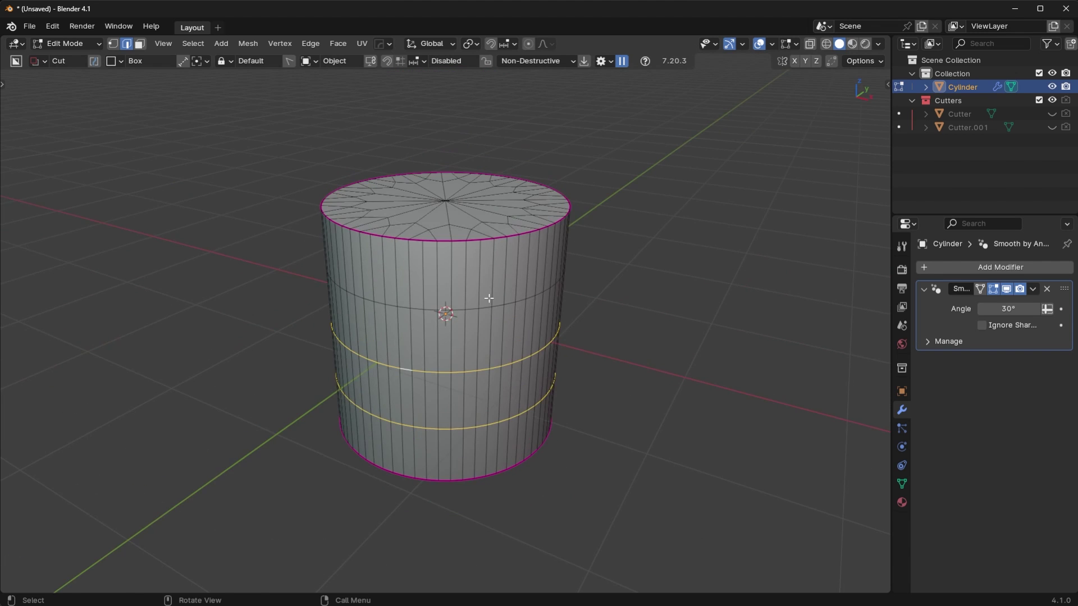
Select the whole mesh and run Limited Dissolve on it with a max angle of 0.1°
key("a")
middle_click_drag(598, 290, 578, 307)
key("x")
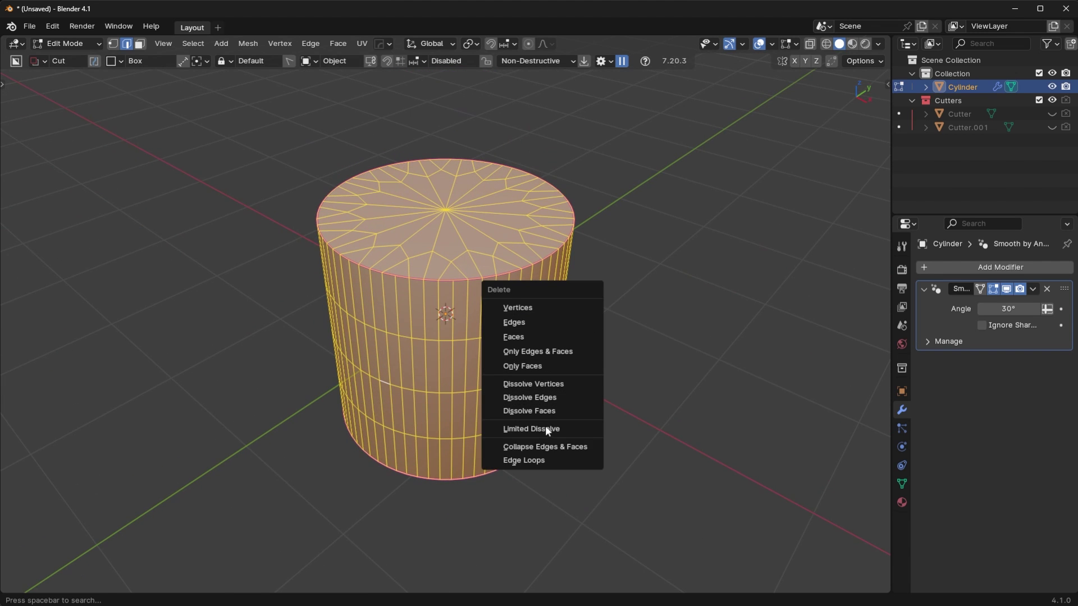
left_click(547, 430)
left_click(146, 492)
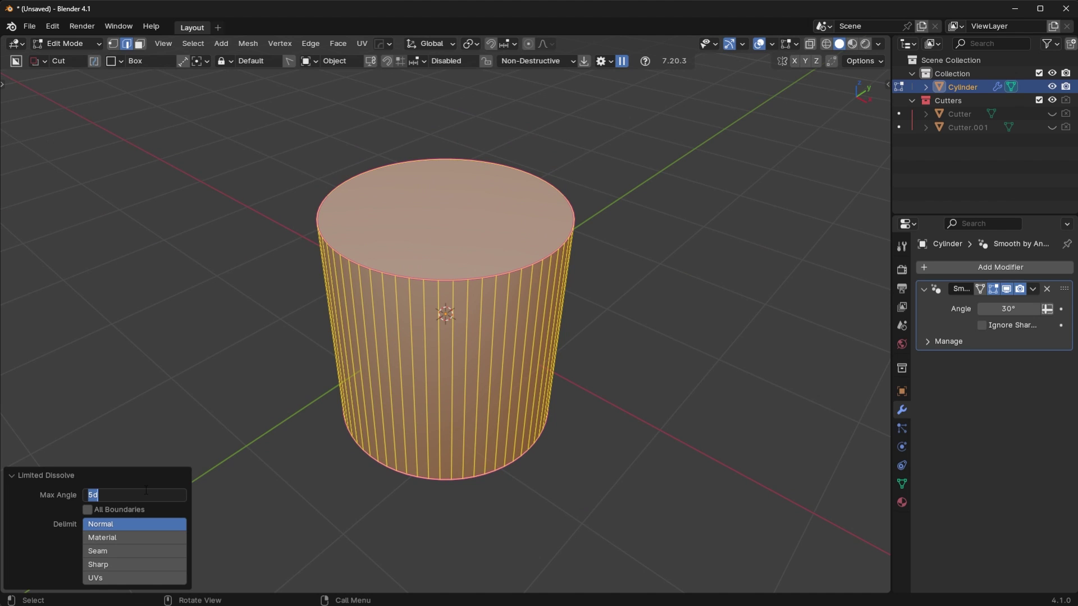
type("0.1")
key("Return")
Return to Object Mode and inspect the dissolved cylinder's shading from several angles
key("Tab")
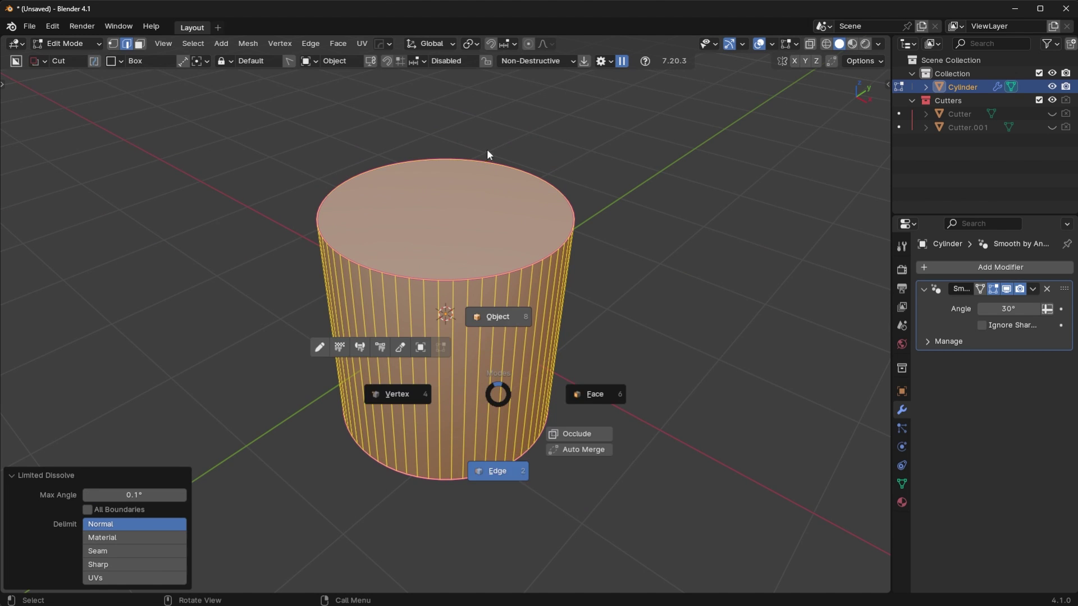
middle_click_drag(598, 249, 443, 292)
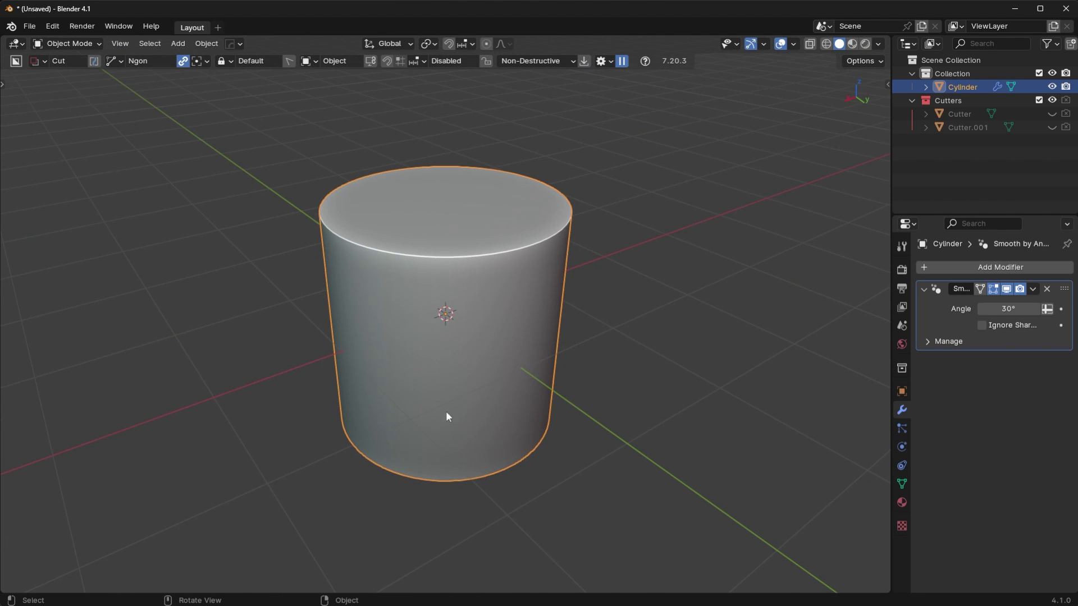
middle_click_drag(486, 227, 687, 241)
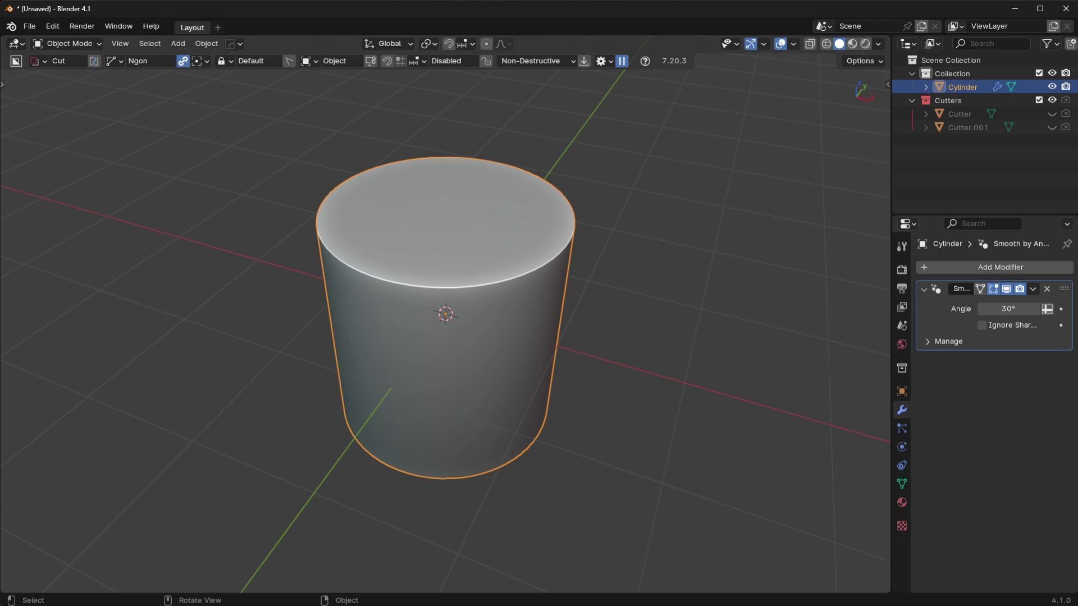
middle_click_drag(449, 283, 459, 282)
scroll(459, 278, "down", 2)
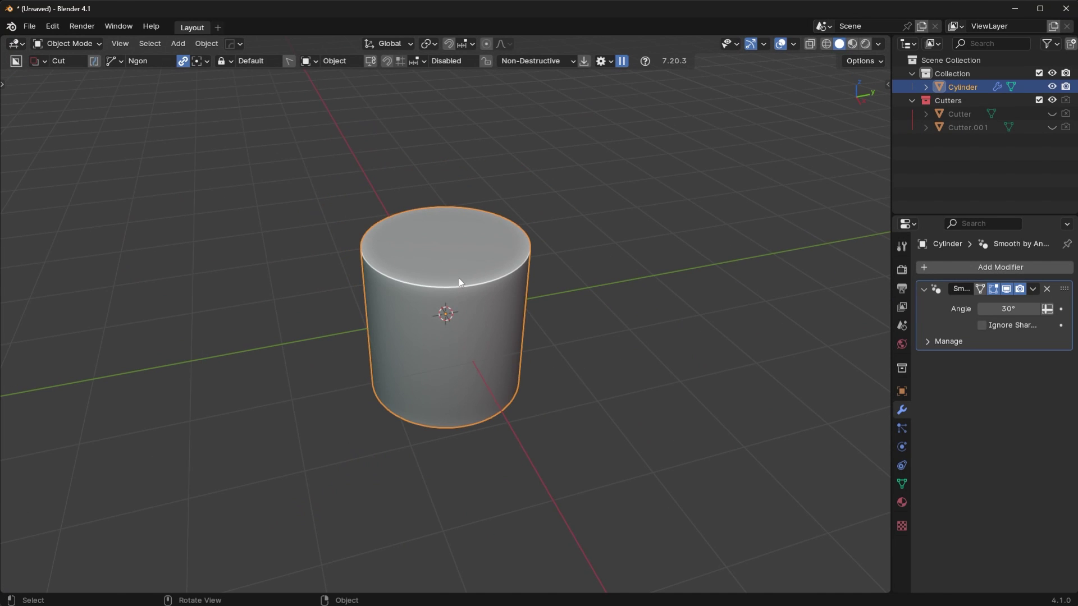
scroll(457, 273, "up", 2)
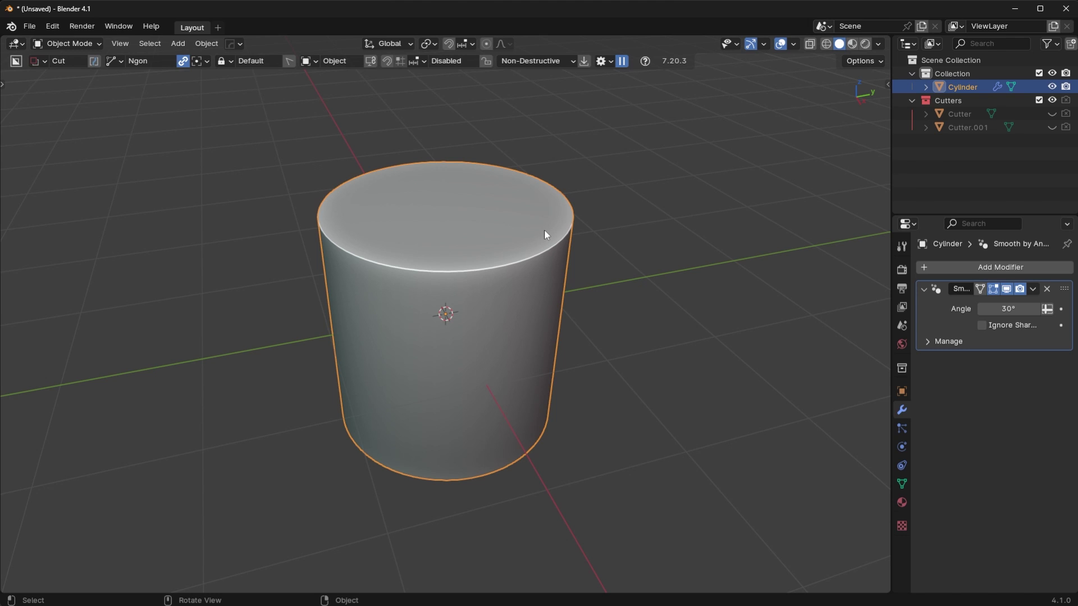
Try to change the crease of the cylinder's selected edges in Edit Mode, and return to Object Mode
key("Tab")
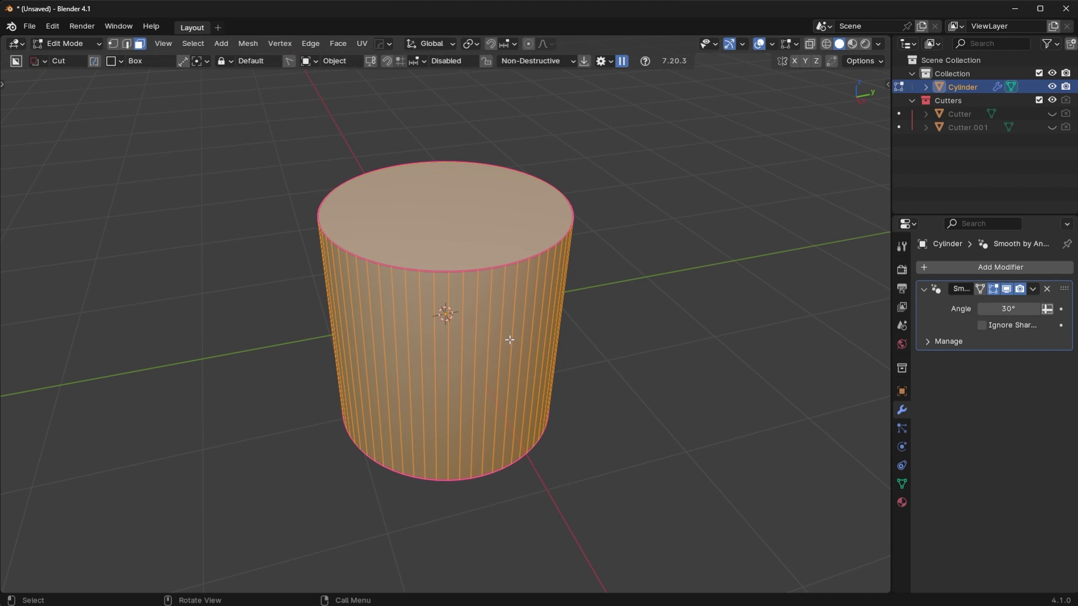
scroll(566, 393, "up", 4)
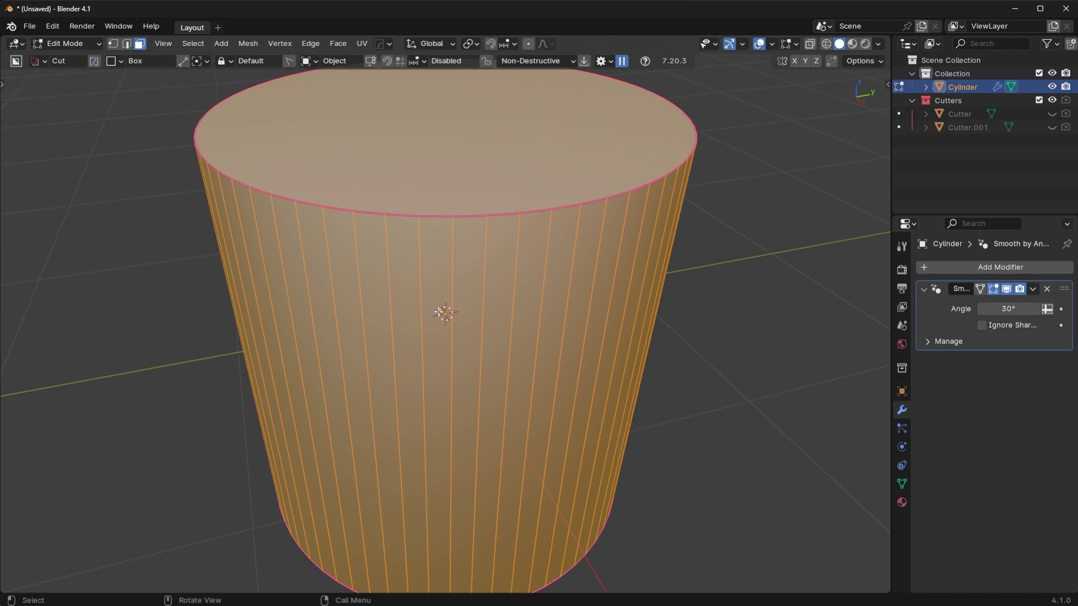
key("Tab")
key("Tab")
key("s")
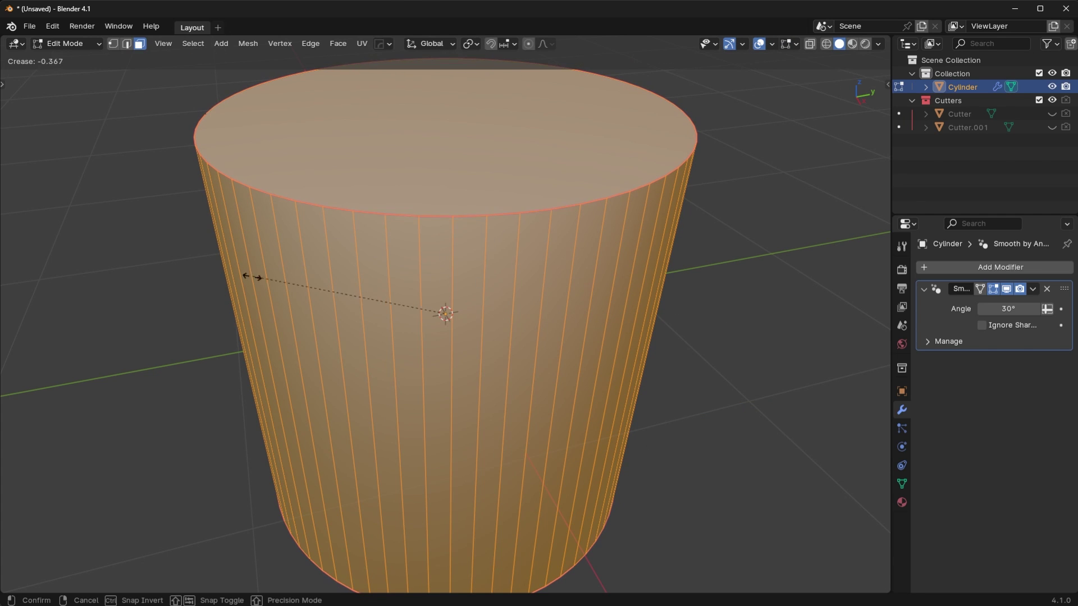
key("Escape")
key("Tab")
scroll(618, 281, "down", 5)
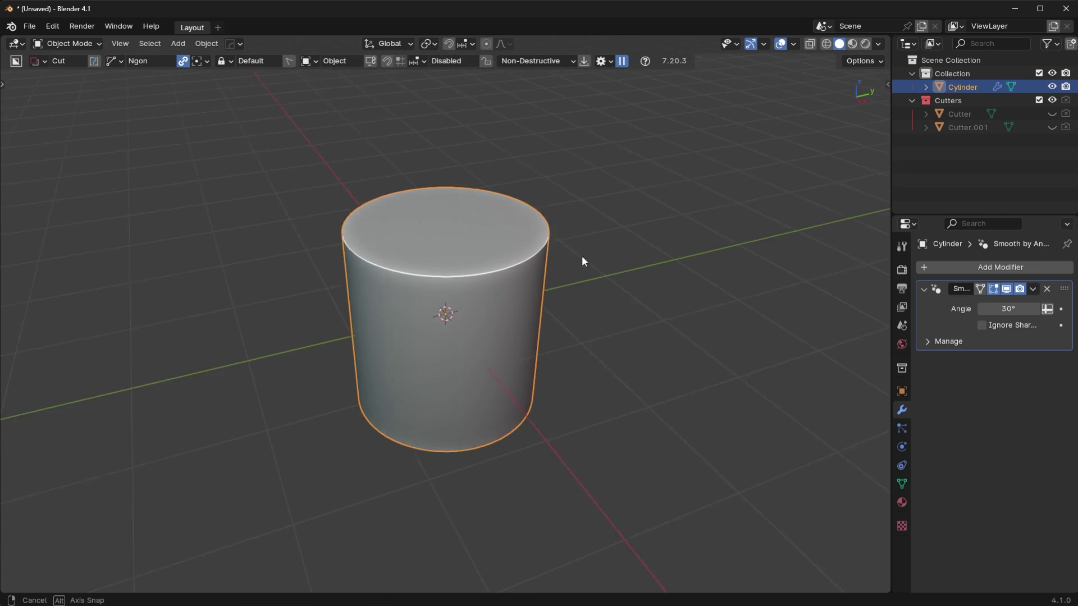
Add a new mesh cylinder with 64 vertices at the origin
left_click(490, 283)
middle_click_drag(564, 302, 649, 278)
key("shift+a")
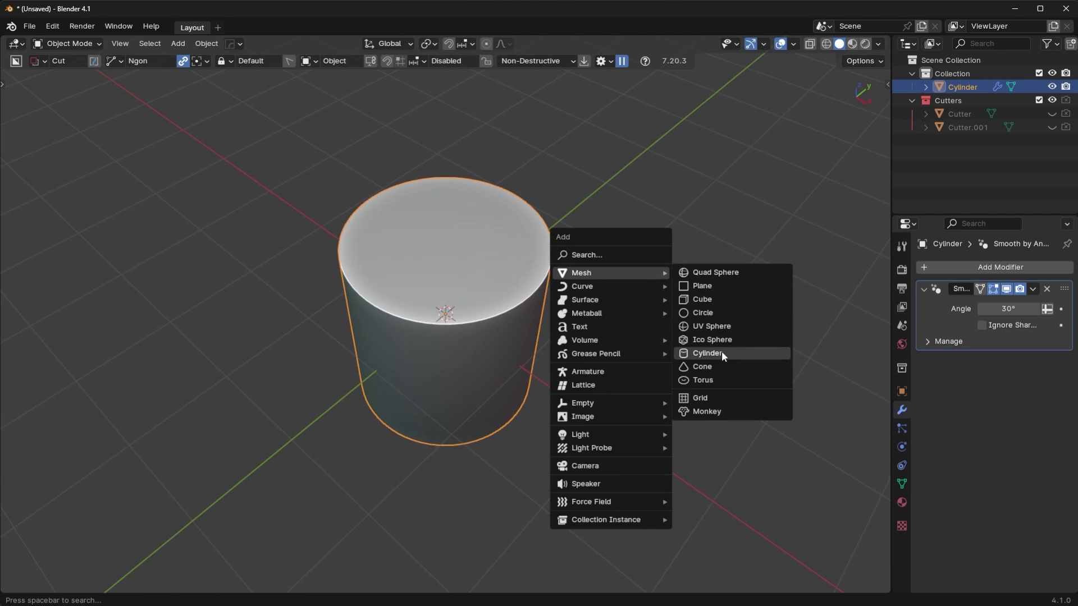
left_click(722, 351)
left_click(149, 421)
type("64")
key("Return")
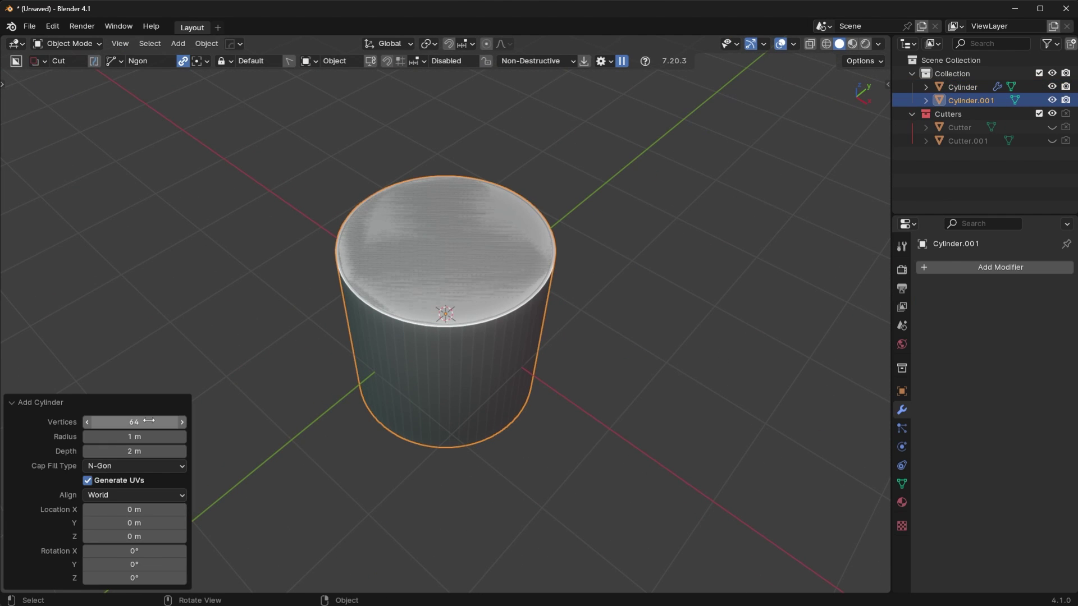
Shade the new cylinder smooth by angle at 30° and move it along the Y axis beside the original
right_click(632, 281)
left_click(628, 286)
key("g")
key("y")
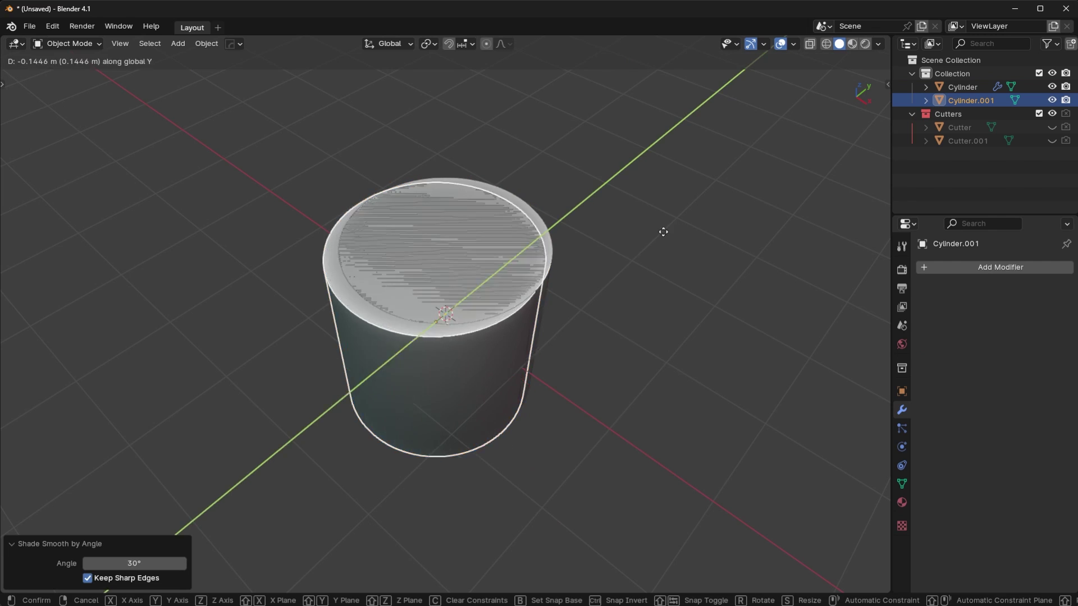
left_click(499, 363)
Open both cylinders in Edit Mode with nothing selected, and compare their vertical edges from the side
left_click(520, 386, "shift")
middle_click_drag(521, 387, 514, 356)
key("Tab")
key("alt+a")
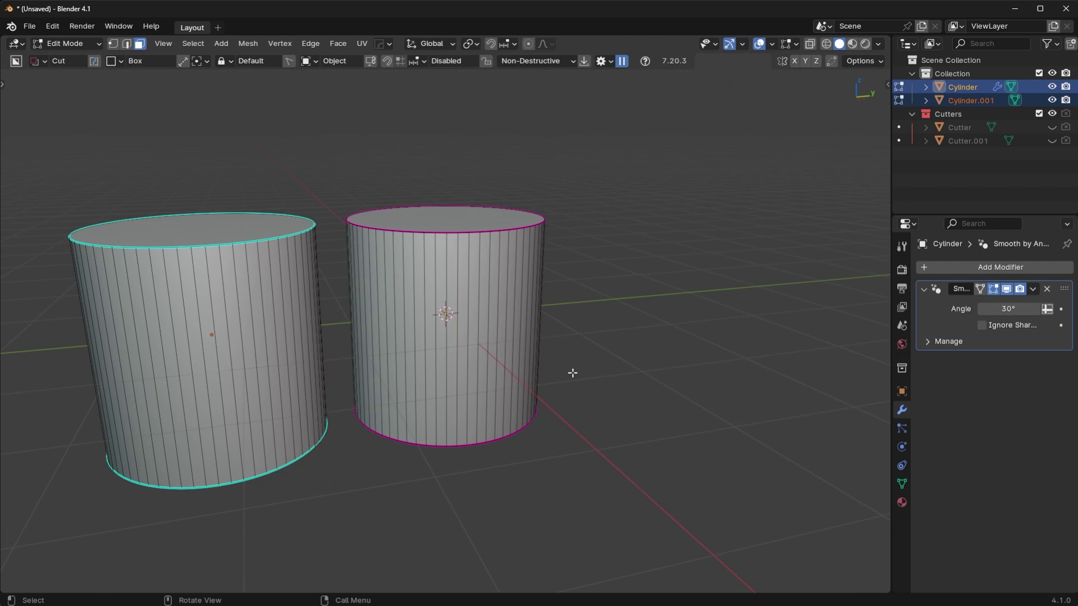
key("KP_3")
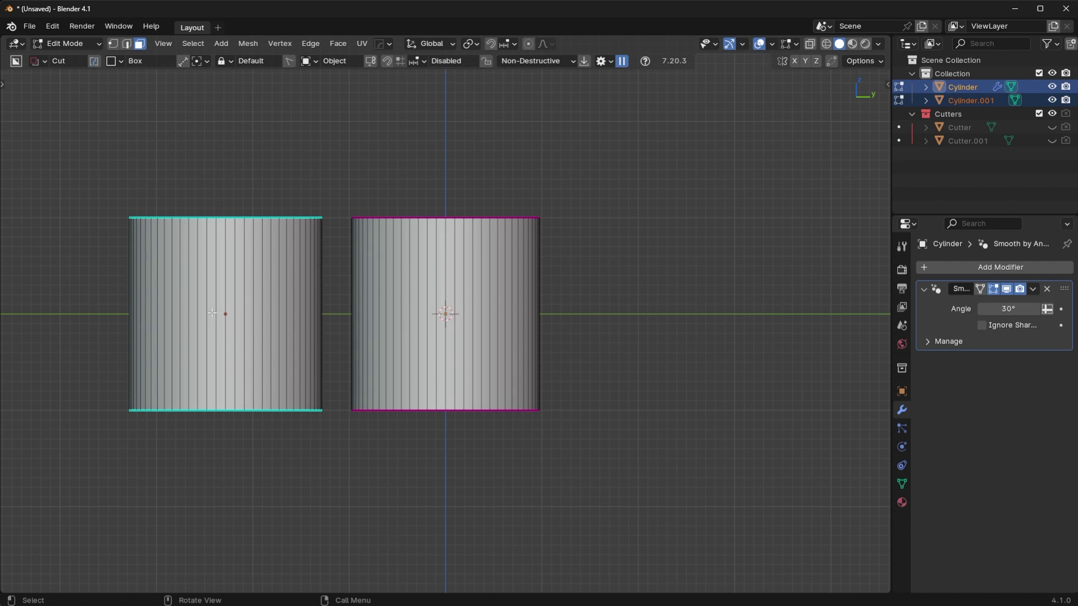
scroll(302, 343, "up", 3)
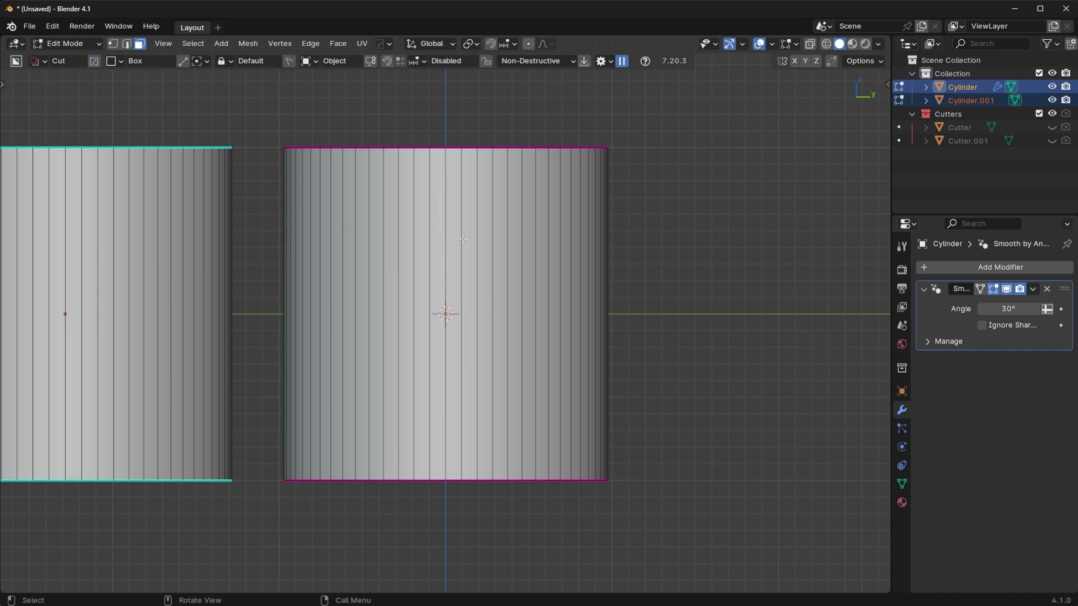
scroll(507, 377, "down", 4)
middle_click_drag(462, 239, 512, 407)
scroll(487, 298, "up", 3)
middle_click_drag(385, 351, 435, 371)
Undo the added cylinder, the Limited Dissolve and the applied Subdivision modifier
key("ctrl+z")
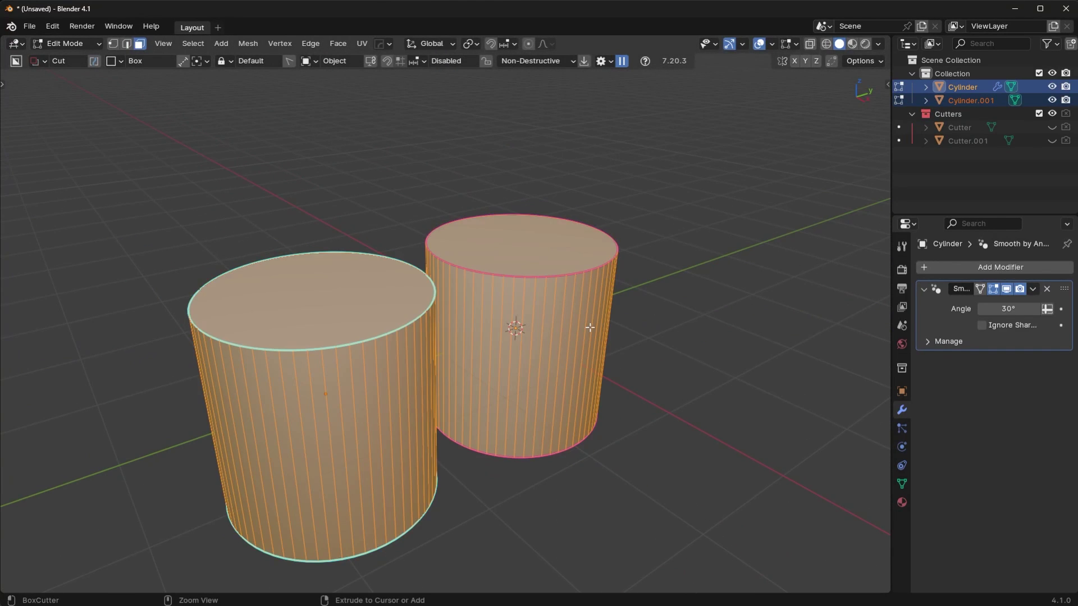
key("ctrl+z")
key("ctrl+z")
key("ctrl+z")
key("ctrl+z")
key("ctrl+z")
key("ctrl+z")
key("ctrl+z")
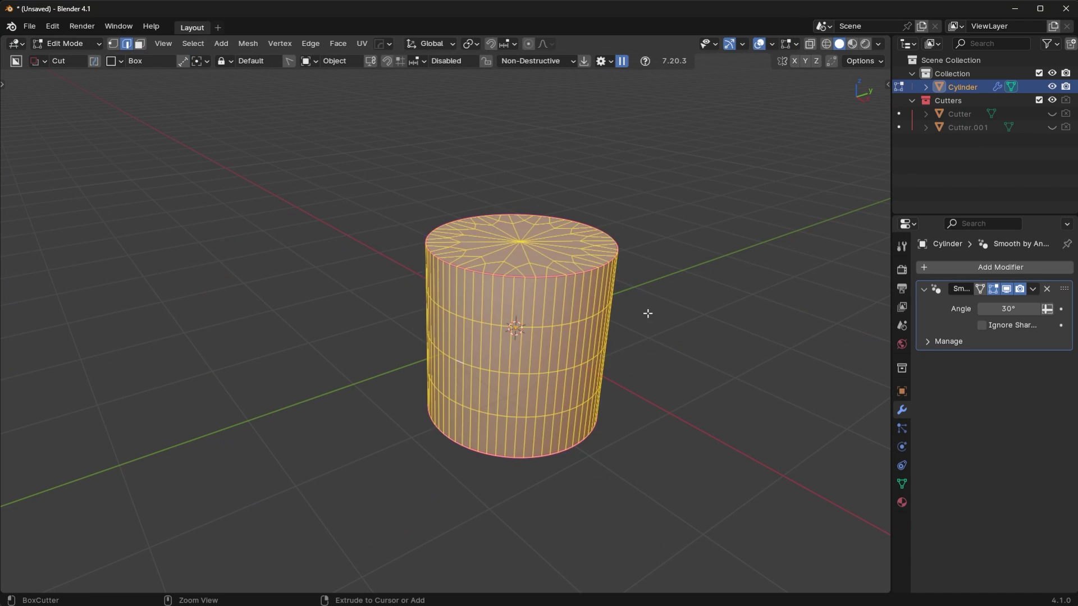
key("ctrl+2")
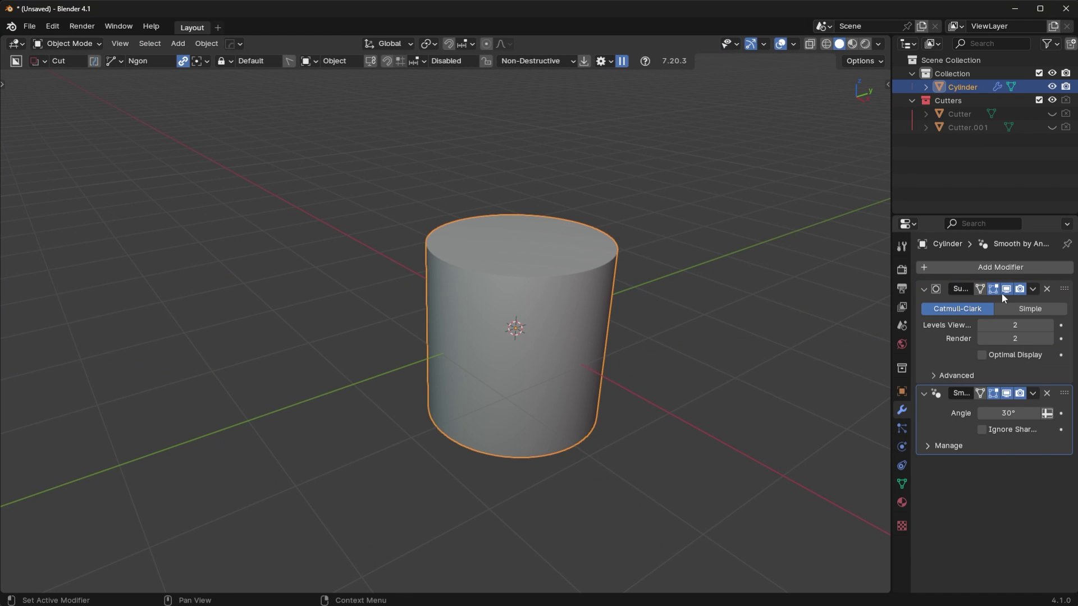
Insert a single loop cut around the cylinder's side in Edit Mode, slid to a factor of -0.356
key("alt+v")
left_click(851, 402)
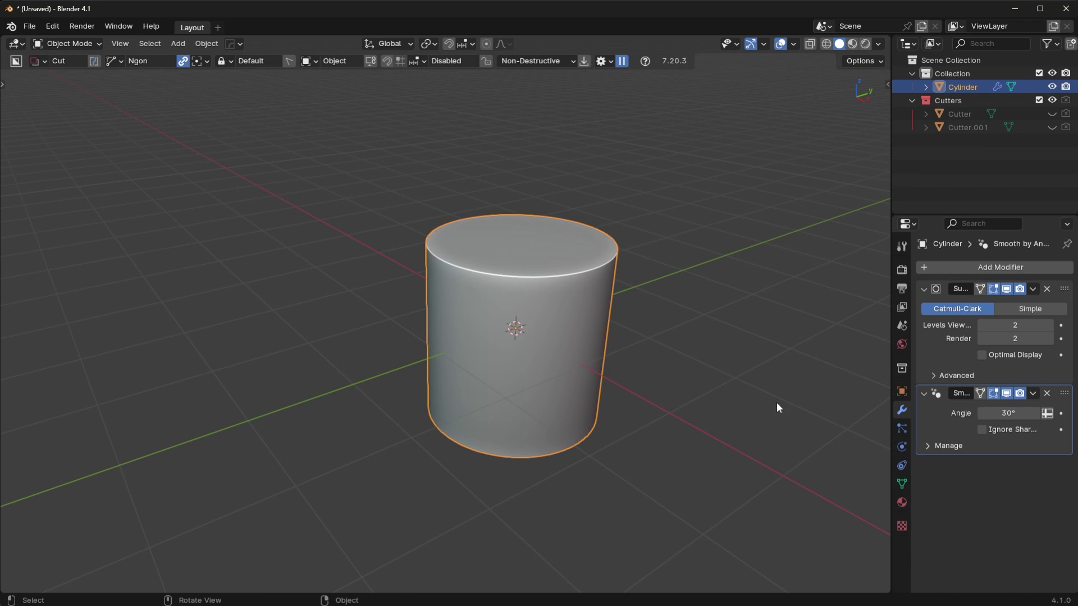
scroll(772, 405, "up", 2)
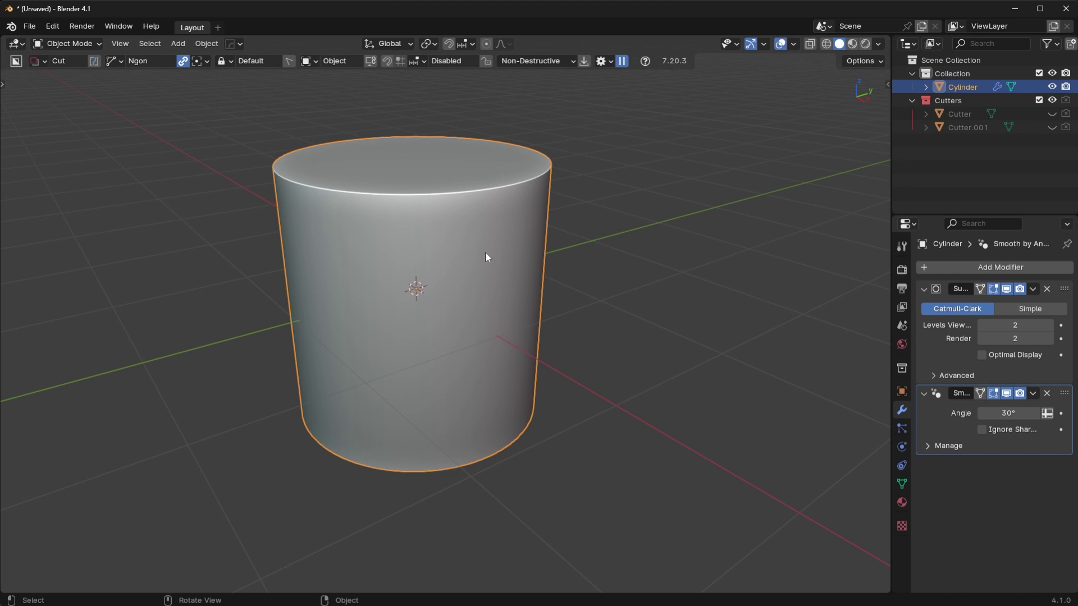
key("Tab")
key("ctrl+r")
left_click(458, 323)
left_click(517, 298)
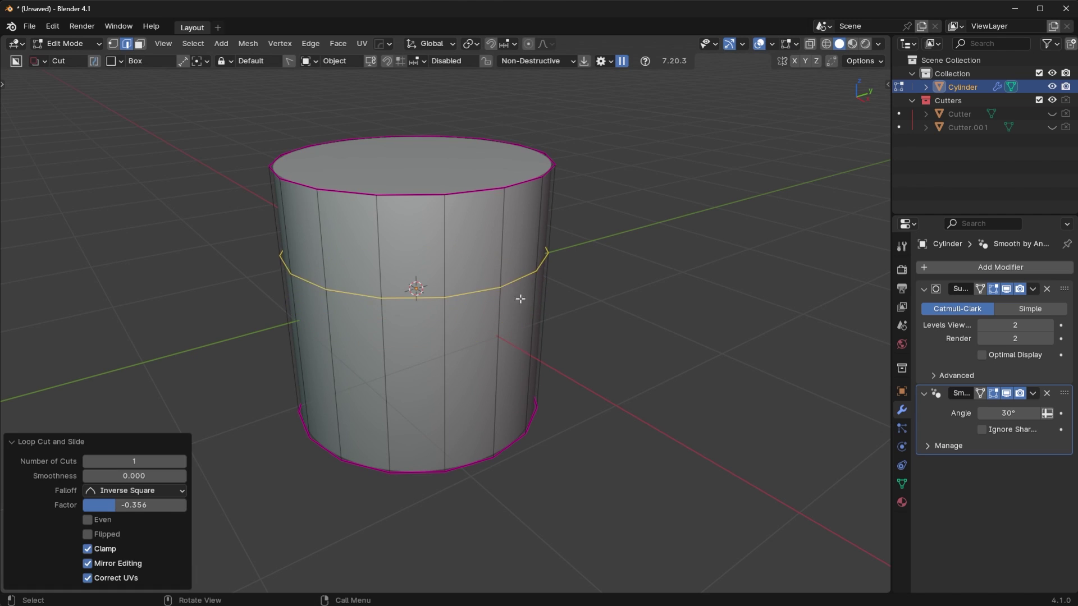
Bevel the new edge loop into a wide band of faces around the cylinder's side and extrude the band in place
key("ctrl+b")
left_click(675, 357)
key("e")
right_click(675, 358)
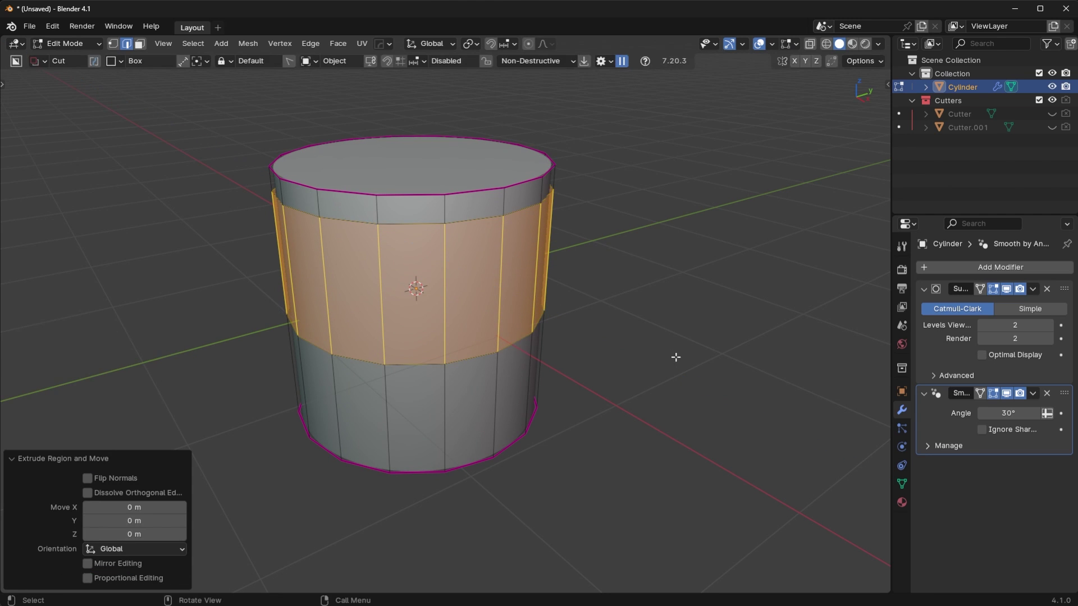
Push the extruded band outward by 0.128 m along its normals with Shrink/Fatten, and check the smoothed shape in Object Mode
key("alt+s")
left_click(677, 348)
key("Tab")
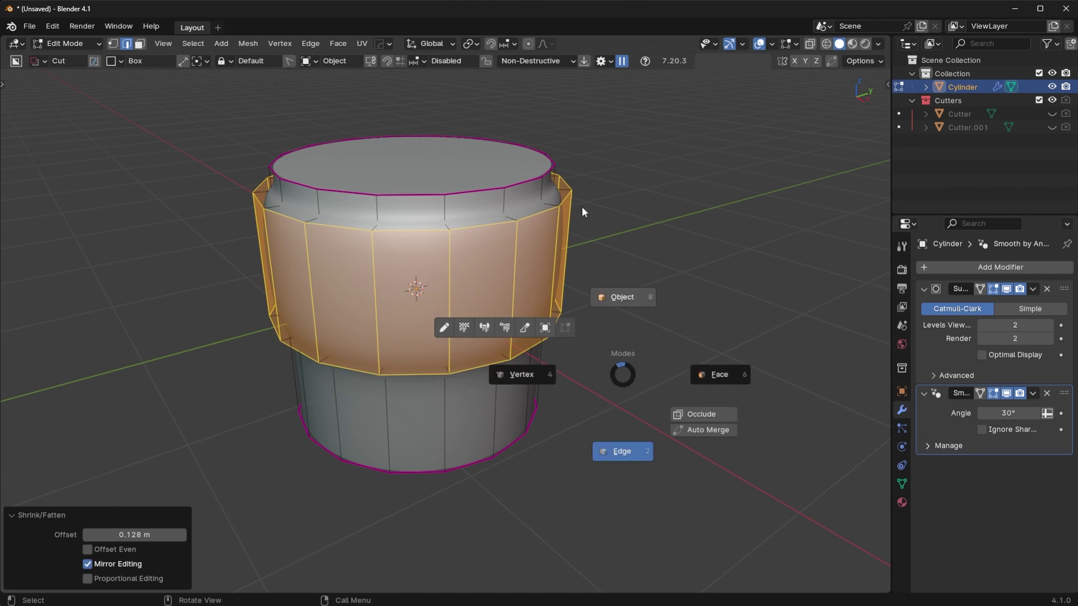
left_click(400, 153)
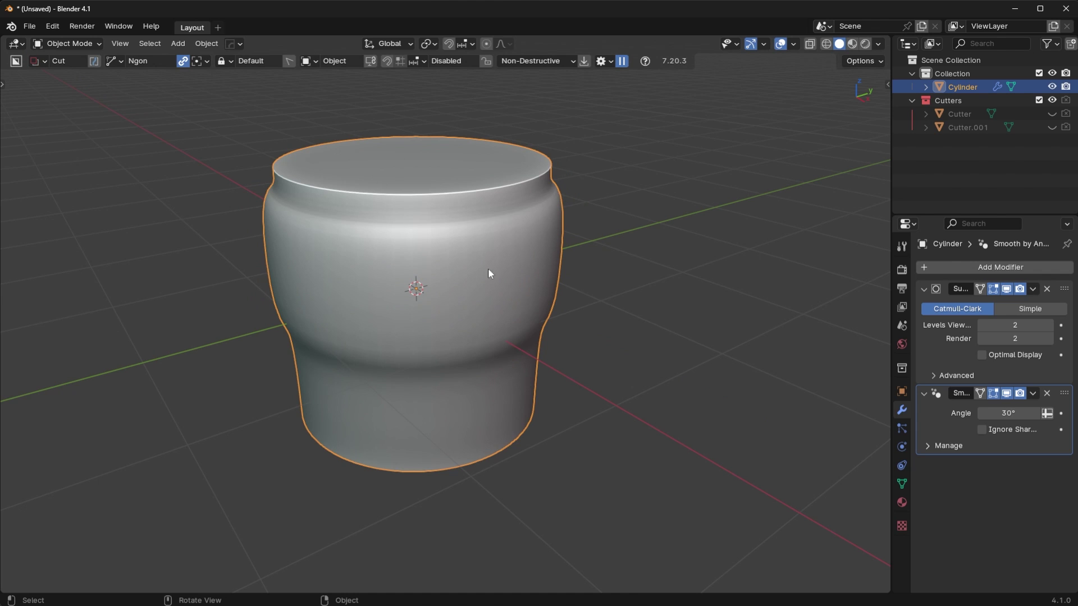
mouse_move(486, 280)
middle_mouse_down()
mouse_move(527, 235)
mouse_move(420, 253)
mouse_move(487, 268)
middle_mouse_up()
In Edit Mode with the subdivision preview temporarily off, select the edge loops bordering the raised band's upper and lower ledges and crease them at 1.000
key("Tab")
left_click(997, 291)
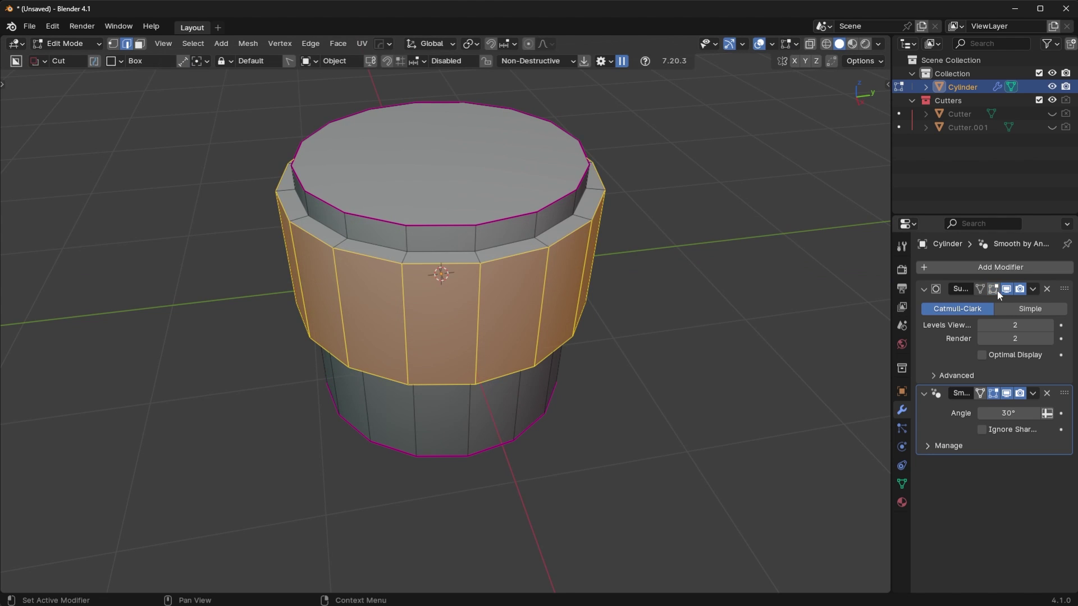
left_click(997, 291)
middle_click_drag(450, 387, 444, 288)
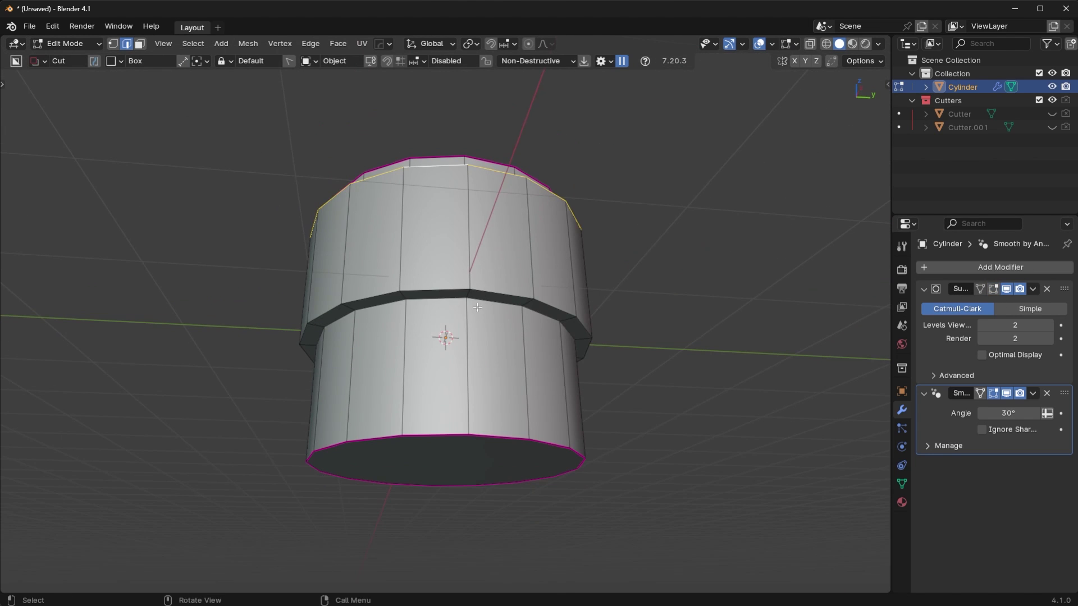
left_click(443, 287, "alt+shift")
left_click(993, 289)
middle_click_drag(547, 211, 539, 300)
key("shift+e")
left_click(750, 418)
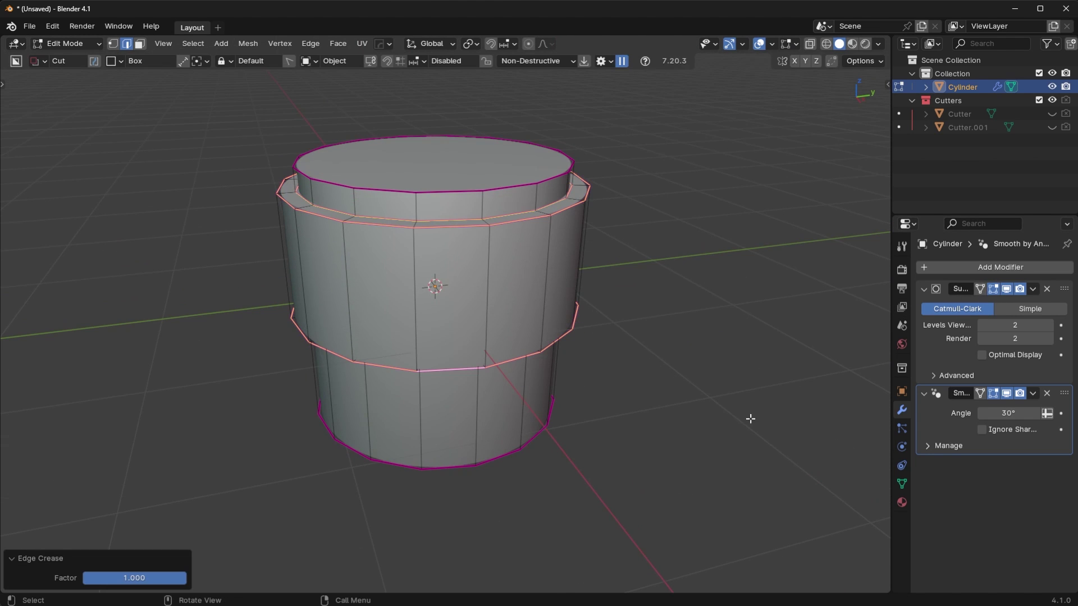
Inspect the creased band in Object Mode, and undo the crease on its edge loops
key("Tab")
middle_click_drag(570, 233, 560, 260)
key("Tab")
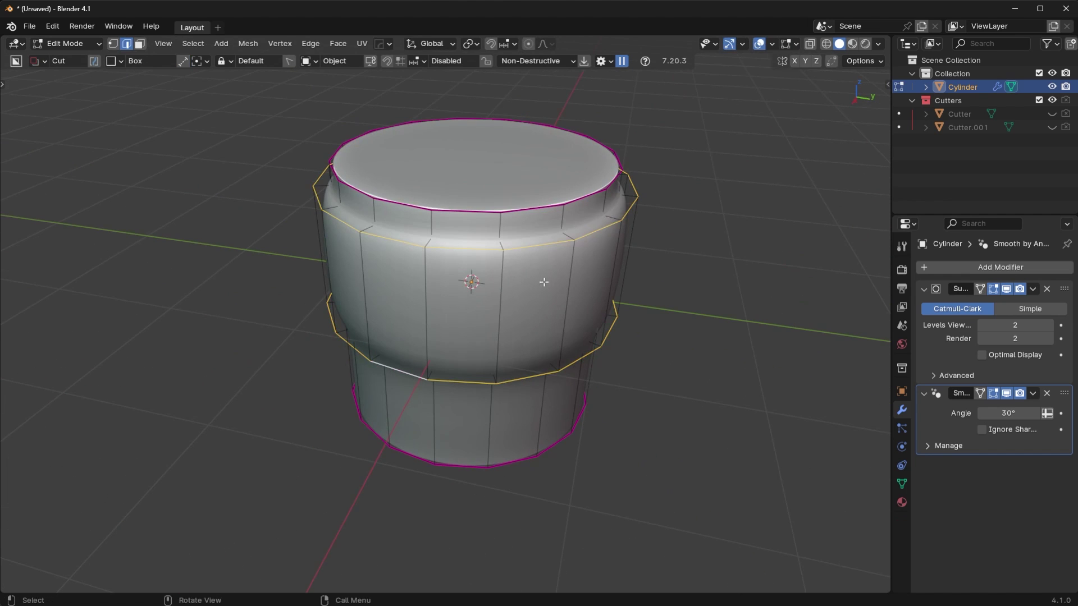
Insert a centred loop cut around the raised band and bevel it 0.435 m wide with one segment as support loops
key("ctrl+r")
left_click(470, 282)
right_click(430, 298)
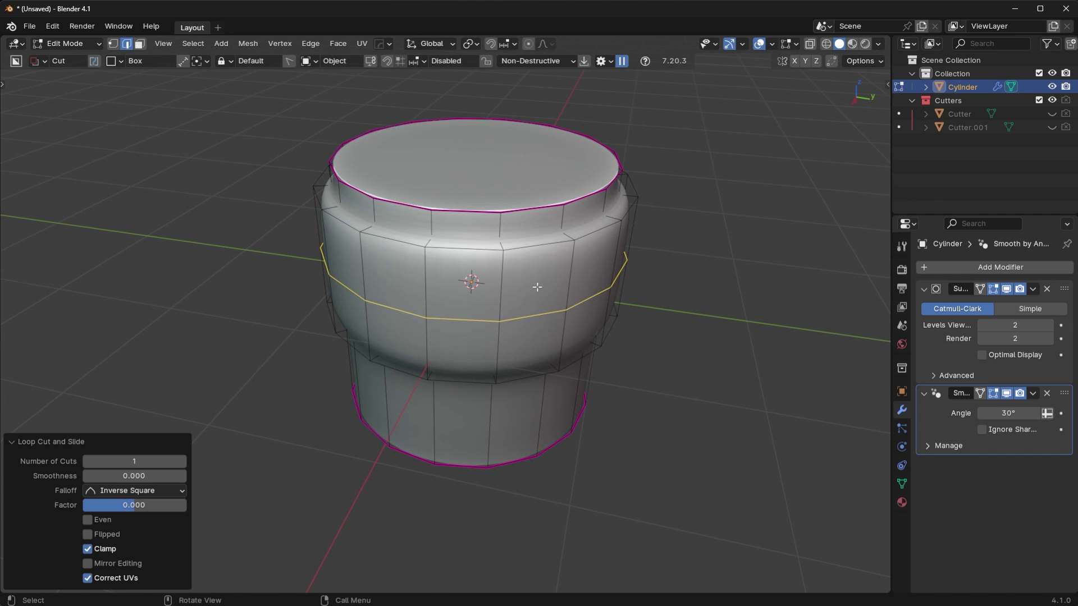
key("ctrl+b")
left_click(652, 318)
Add one centred loop cut, factor 0, to each of the raised band's upper and lower ledges
middle_click_drag(382, 250, 375, 279)
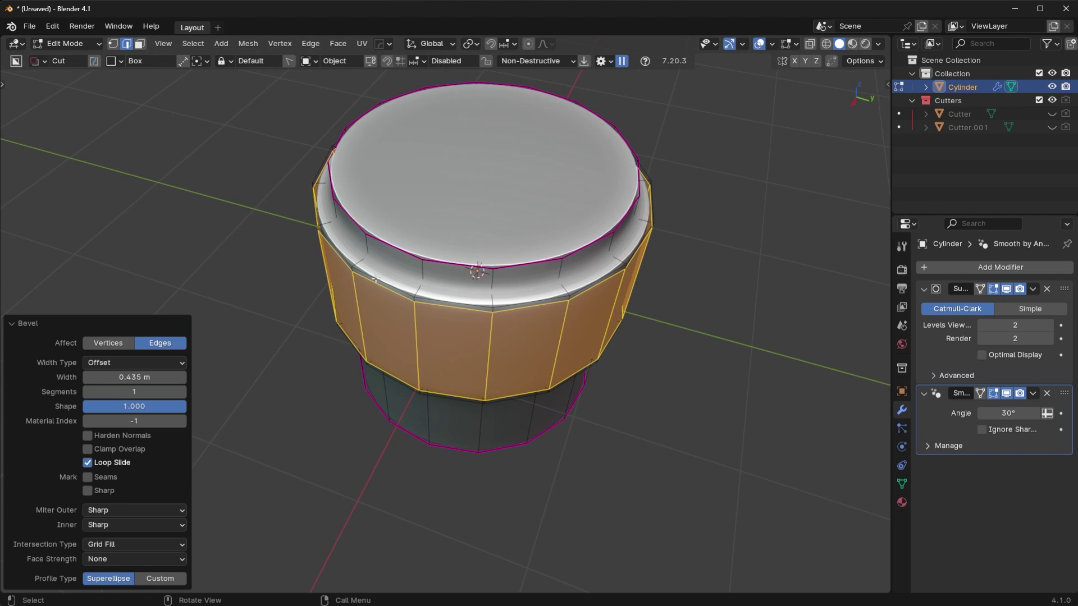
key("ctrl+r")
left_click(375, 277)
right_click(387, 331)
middle_click_drag(392, 359, 404, 275)
key("ctrl+r")
left_click(415, 285)
right_click(436, 347)
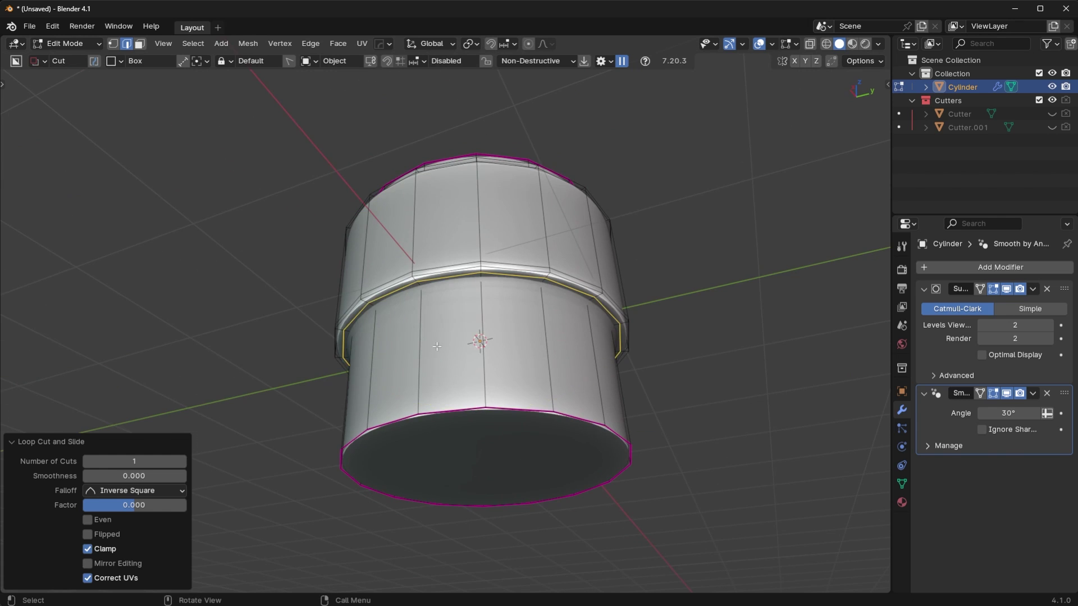
Examine the subdivided cylinder in Object Mode from several angles and distances, checking how the support loops shape the band's edges
key("Tab")
middle_click_drag(437, 347, 564, 244)
scroll(513, 295, "down", 3)
scroll(565, 243, "up", 4)
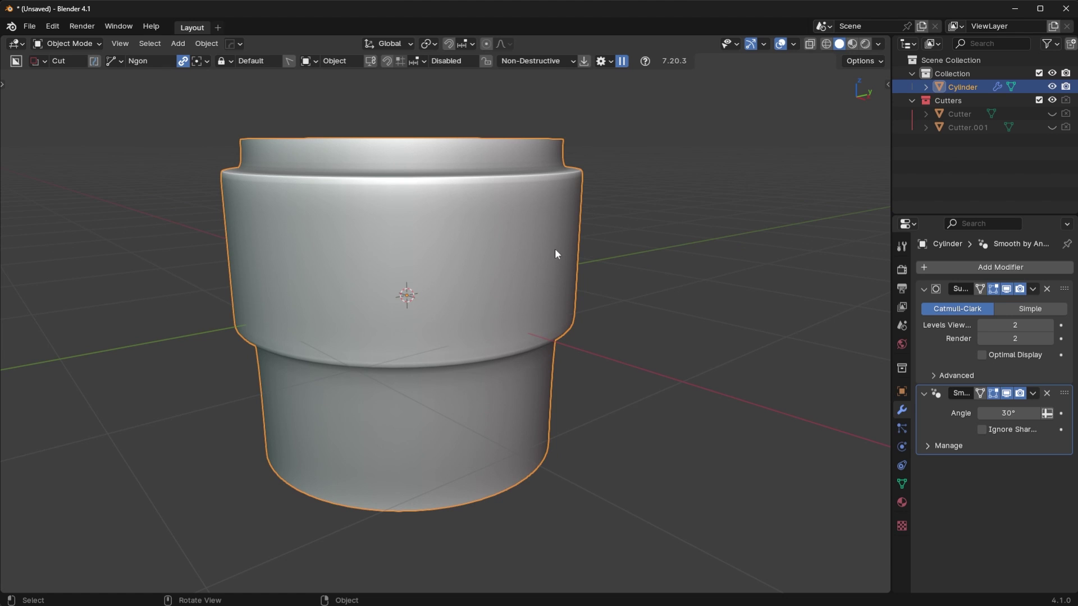
middle_click_drag(556, 254, 556, 286)
scroll(555, 286, "down", 3)
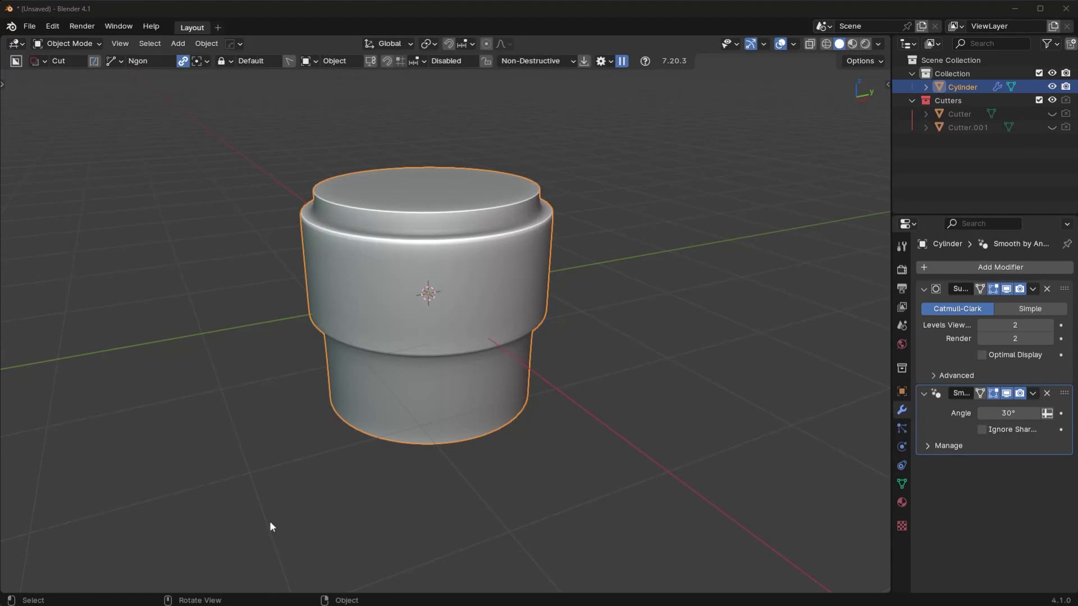
scroll(449, 312, "down", 3)
middle_click_drag(508, 247, 474, 261)
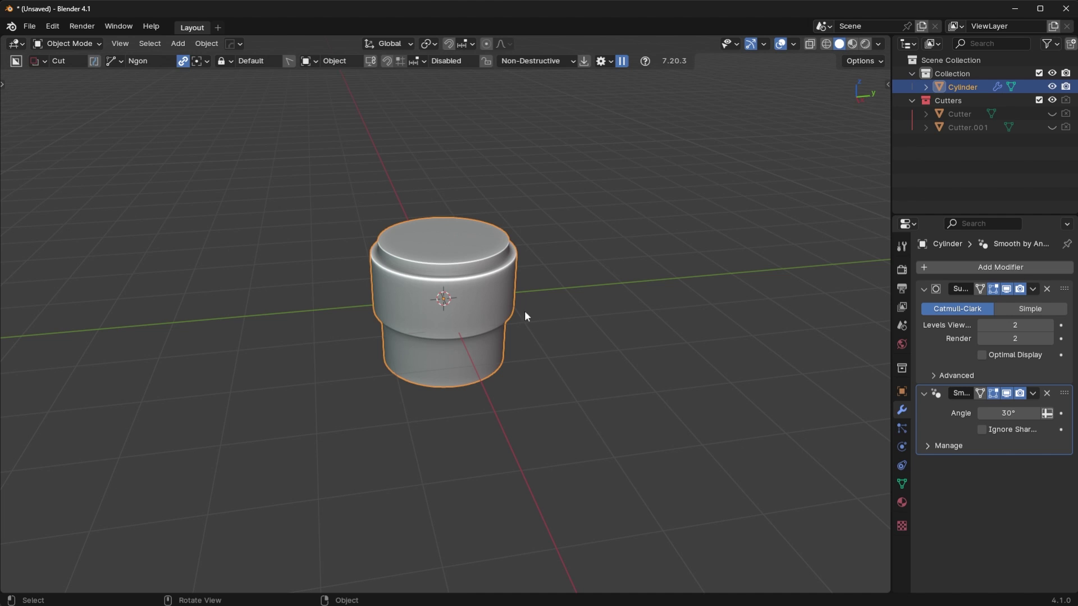
middle_click_drag(525, 315, 399, 332)
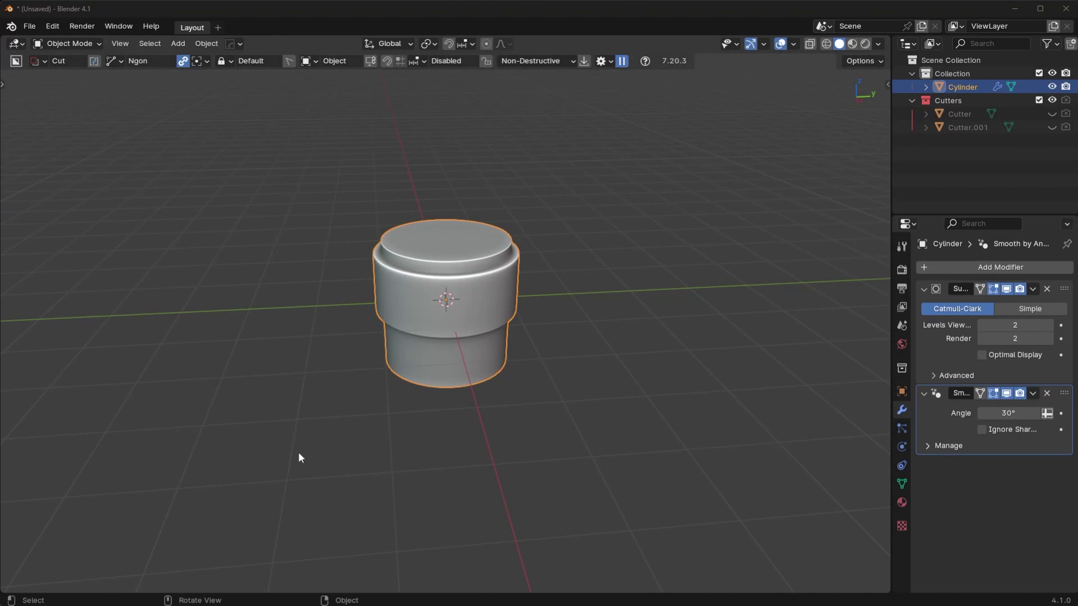
mouse_move(345, 409)
middle_mouse_down()
mouse_move(356, 409)
mouse_move(336, 391)
middle_mouse_up()
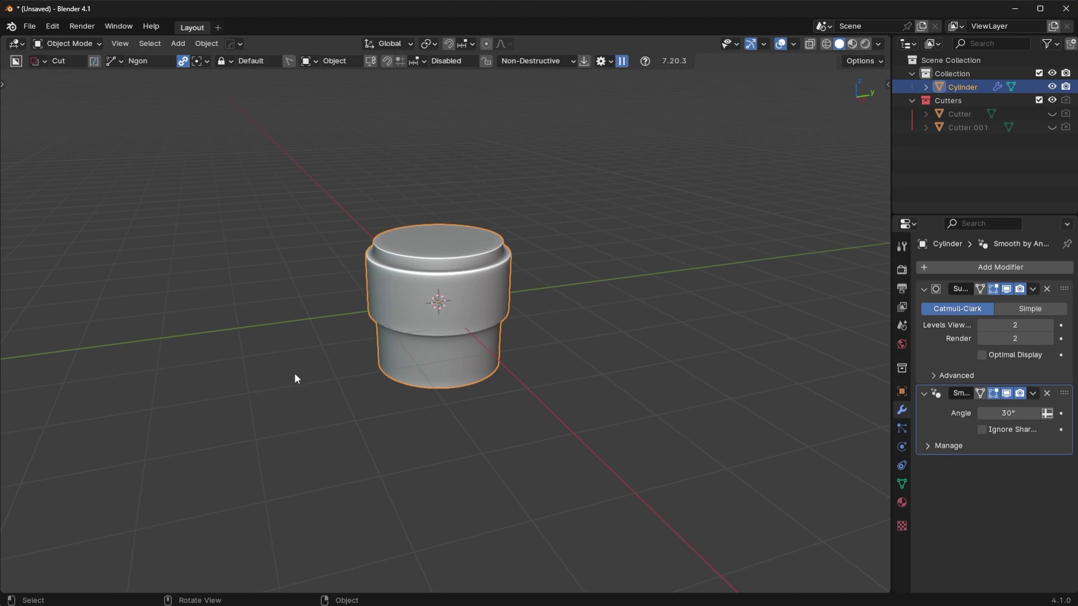